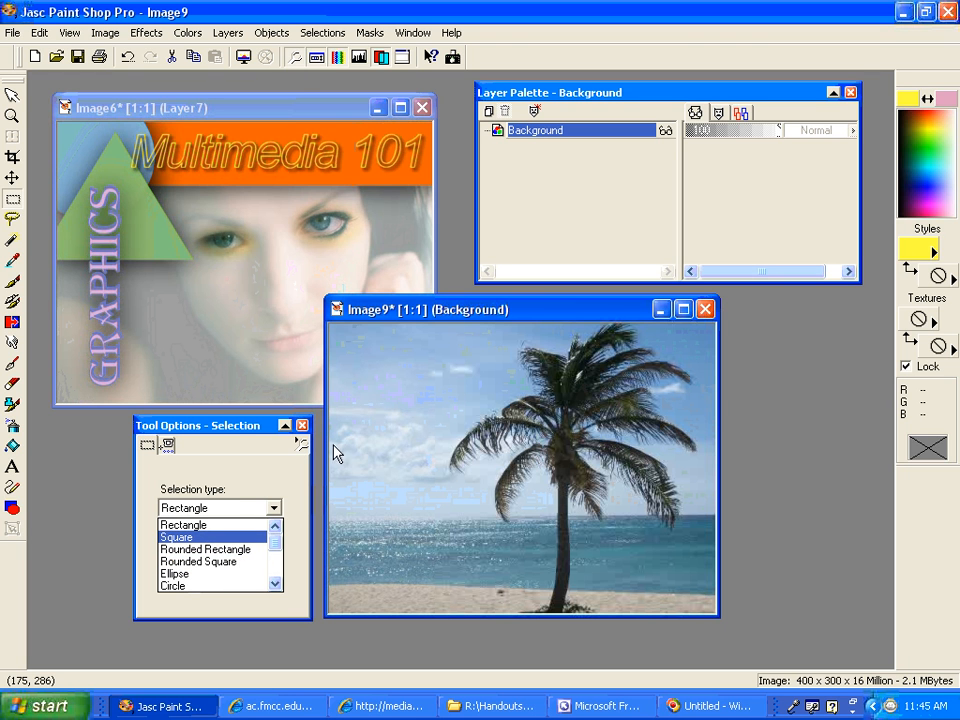
Set up the Freehand selection tool with the Freehand selection type, a feather of 2 and antialiasing enabled
left_click(237, 433)
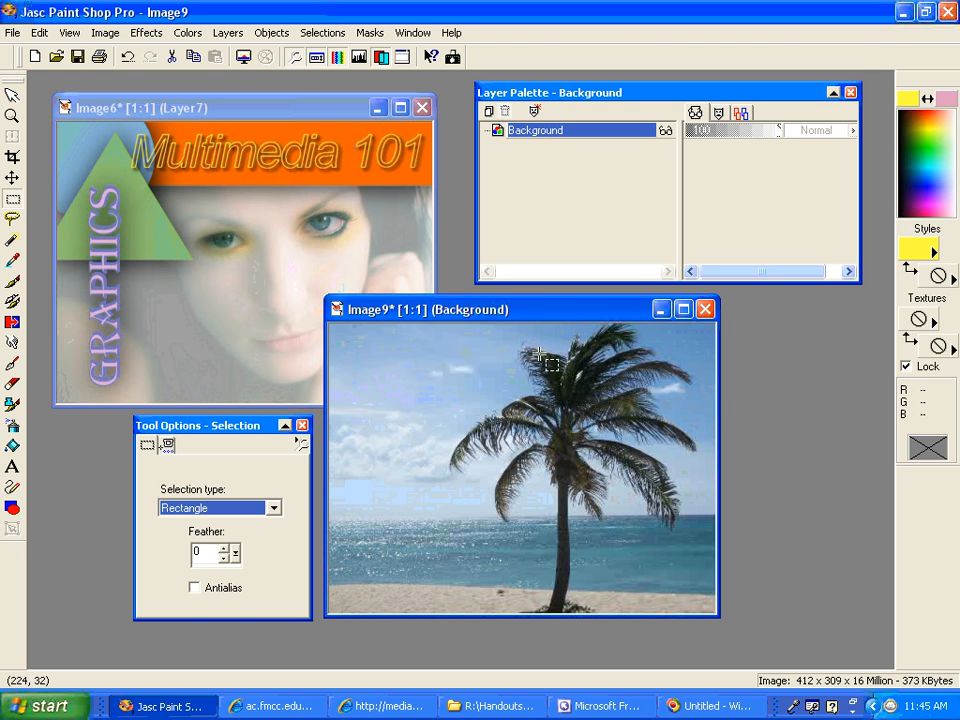
left_click(13, 220)
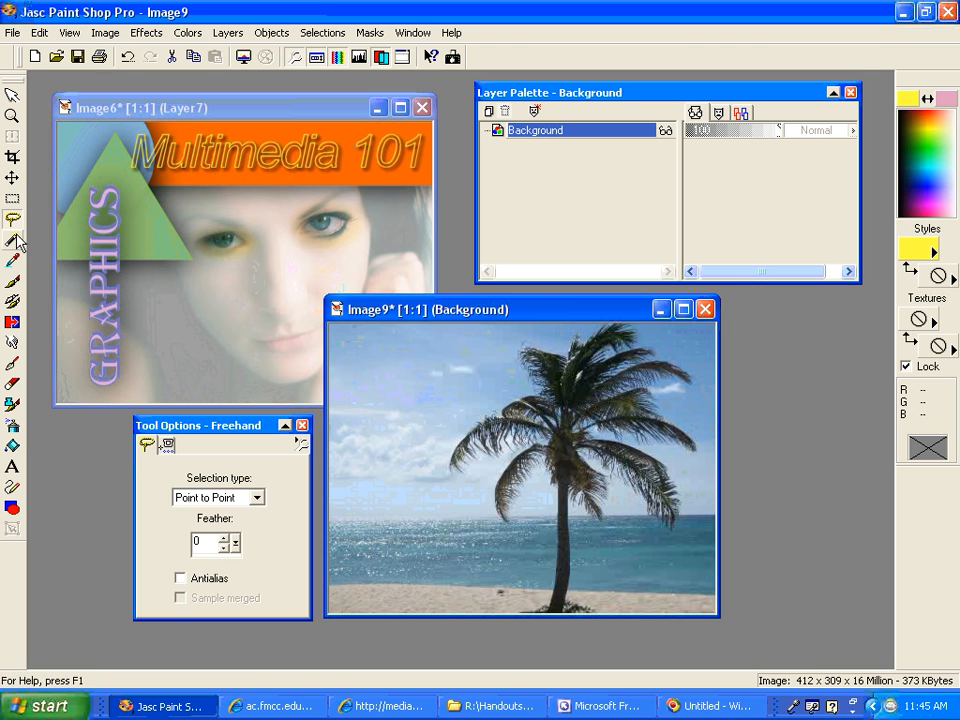
left_click(259, 496)
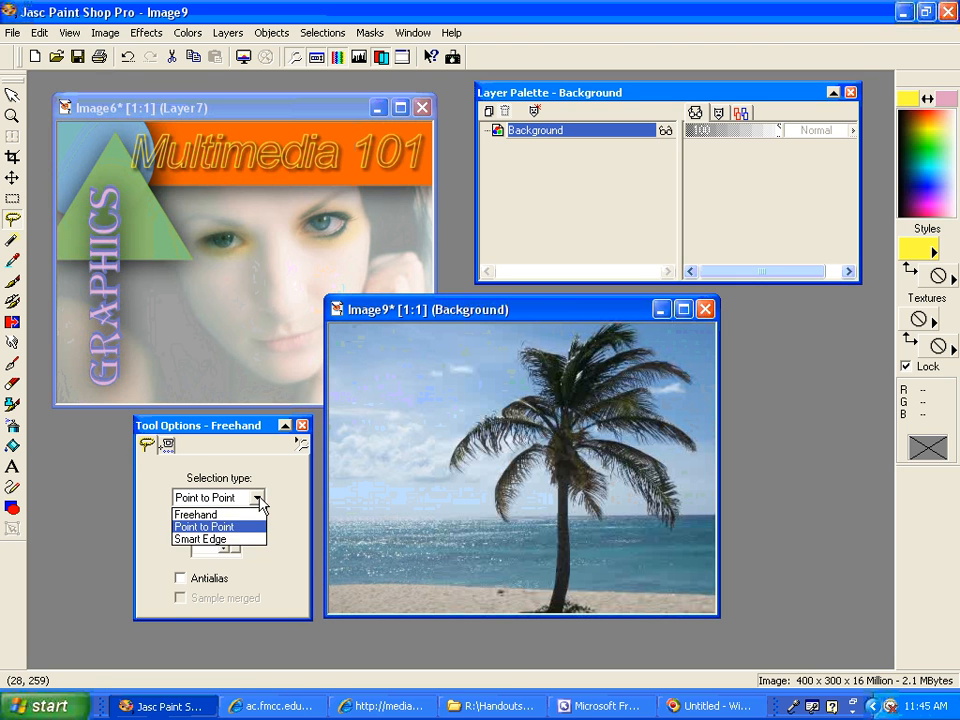
left_click(222, 514)
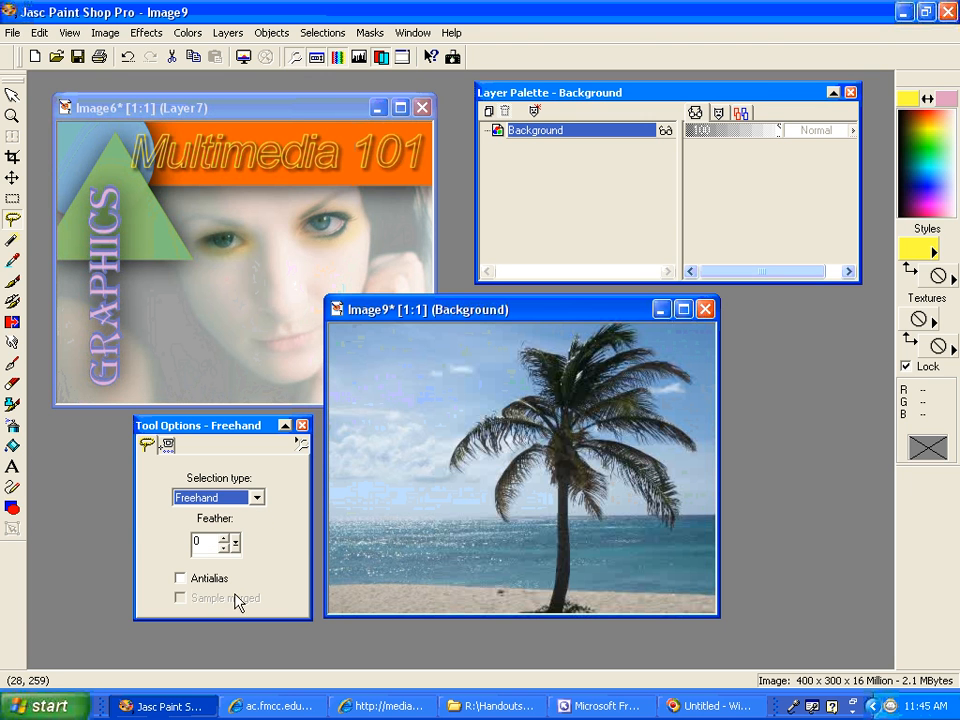
left_click(181, 578)
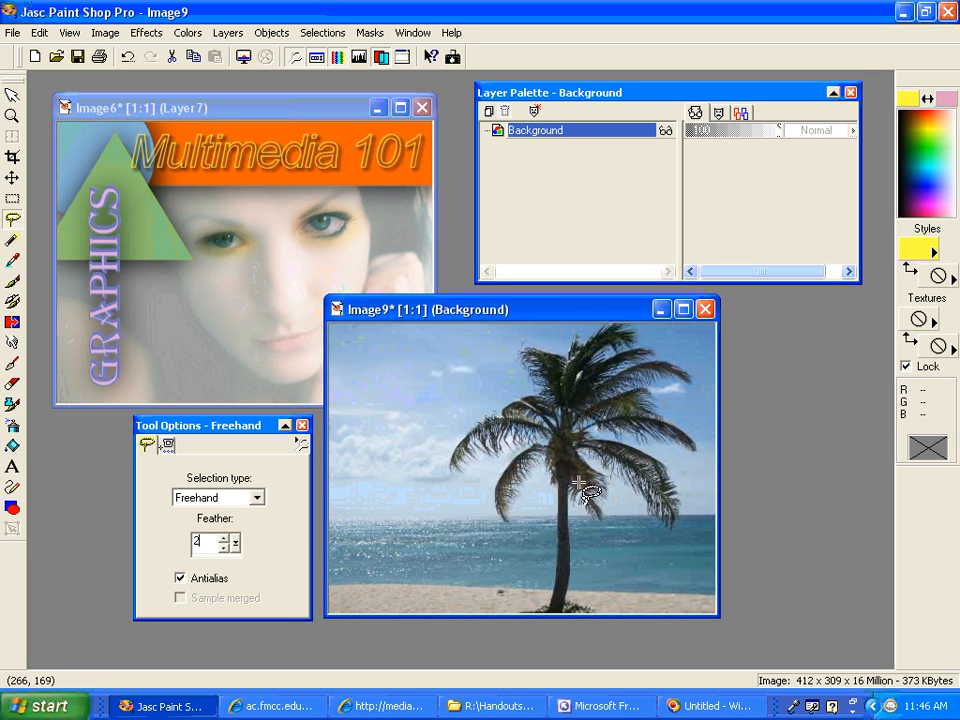
Trace a freehand selection around the palm tree's fronds and trunk in the beach photo, at 2:1 magnification
mouse_move(557, 316)
left_mouse_down()
mouse_move(589, 246)
mouse_move(541, 310)
left_mouse_up()
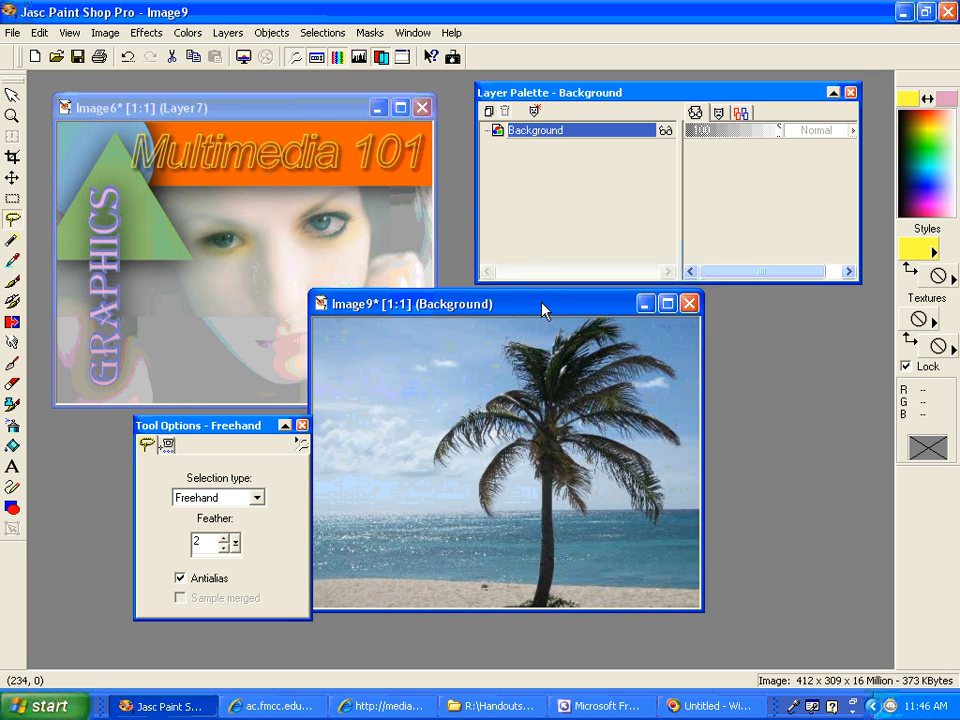
left_click_drag(710, 285, 708, 208)
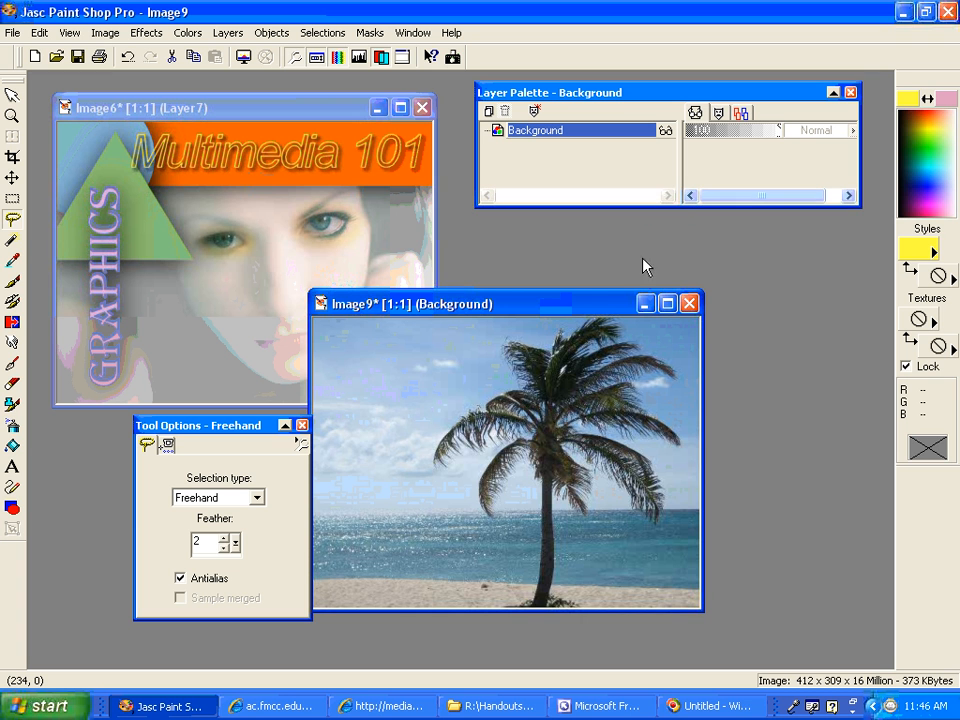
left_click_drag(612, 302, 527, 246)
scroll(549, 365, "up", 1)
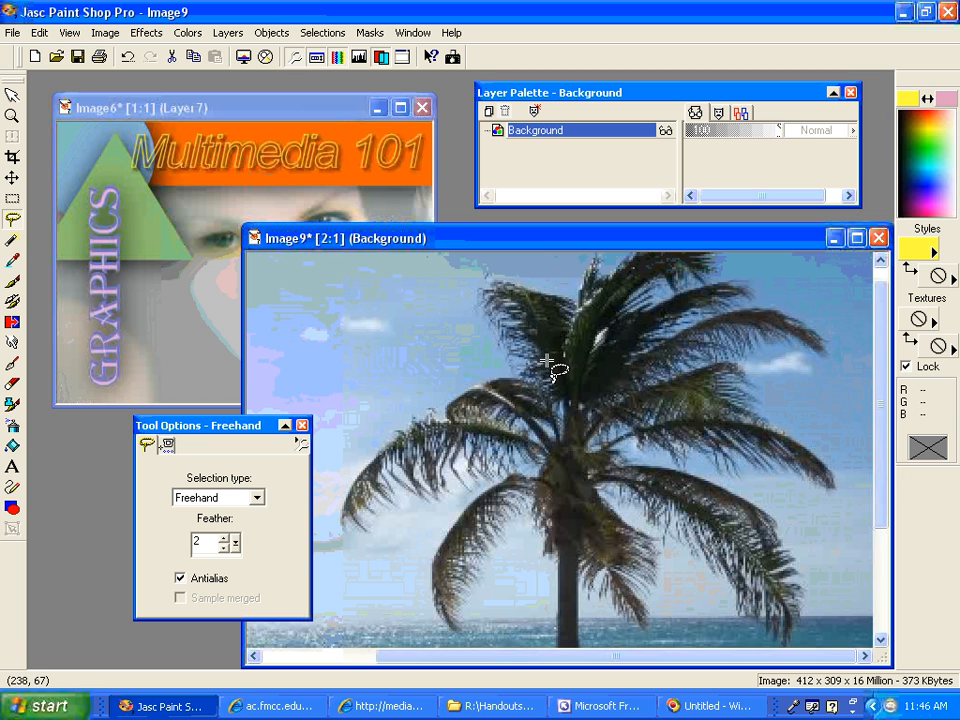
left_click_drag(862, 341, 868, 444)
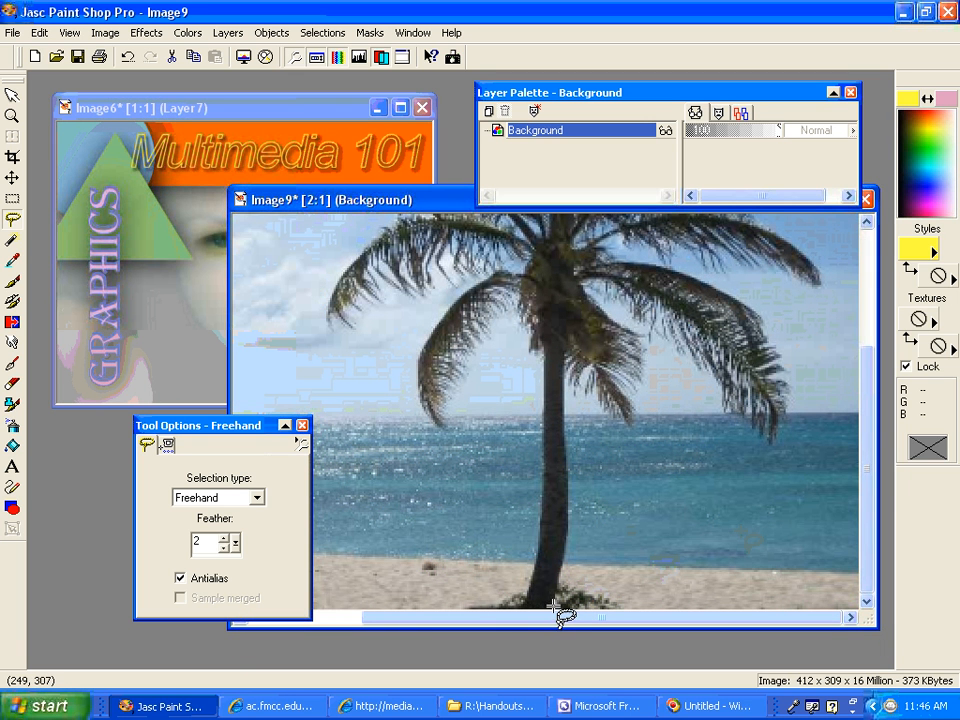
mouse_move(554, 600)
left_mouse_down()
mouse_move(566, 376)
mouse_move(570, 367)
mouse_move(575, 383)
mouse_move(589, 366)
mouse_move(589, 393)
mouse_move(626, 423)
mouse_move(644, 369)
mouse_move(646, 337)
mouse_move(611, 320)
mouse_move(587, 292)
mouse_move(603, 291)
mouse_move(656, 333)
mouse_move(657, 310)
mouse_move(673, 344)
mouse_move(711, 374)
mouse_move(723, 405)
mouse_move(780, 448)
mouse_move(791, 386)
mouse_move(751, 300)
mouse_move(614, 258)
mouse_move(626, 246)
mouse_move(696, 253)
mouse_move(710, 267)
mouse_move(722, 256)
mouse_move(820, 295)
mouse_move(796, 248)
mouse_move(750, 216)
mouse_move(735, 228)
mouse_move(749, 286)
mouse_move(808, 298)
mouse_move(785, 266)
mouse_move(750, 256)
mouse_move(731, 226)
mouse_move(708, 214)
mouse_move(672, 211)
mouse_move(630, 225)
mouse_move(564, 269)
mouse_move(468, 257)
mouse_move(458, 283)
mouse_move(480, 294)
mouse_move(490, 318)
mouse_move(487, 358)
mouse_move(443, 370)
mouse_move(420, 405)
mouse_move(341, 438)
mouse_move(329, 488)
mouse_move(331, 516)
mouse_move(357, 512)
mouse_move(378, 479)
mouse_move(497, 457)
mouse_move(442, 498)
mouse_move(419, 560)
mouse_move(425, 595)
mouse_move(454, 619)
mouse_move(465, 553)
mouse_move(501, 503)
mouse_move(530, 488)
mouse_move(553, 572)
mouse_move(547, 613)
mouse_move(527, 605)
mouse_move(541, 556)
mouse_move(521, 613)
mouse_move(563, 612)
mouse_move(574, 495)
left_mouse_up()
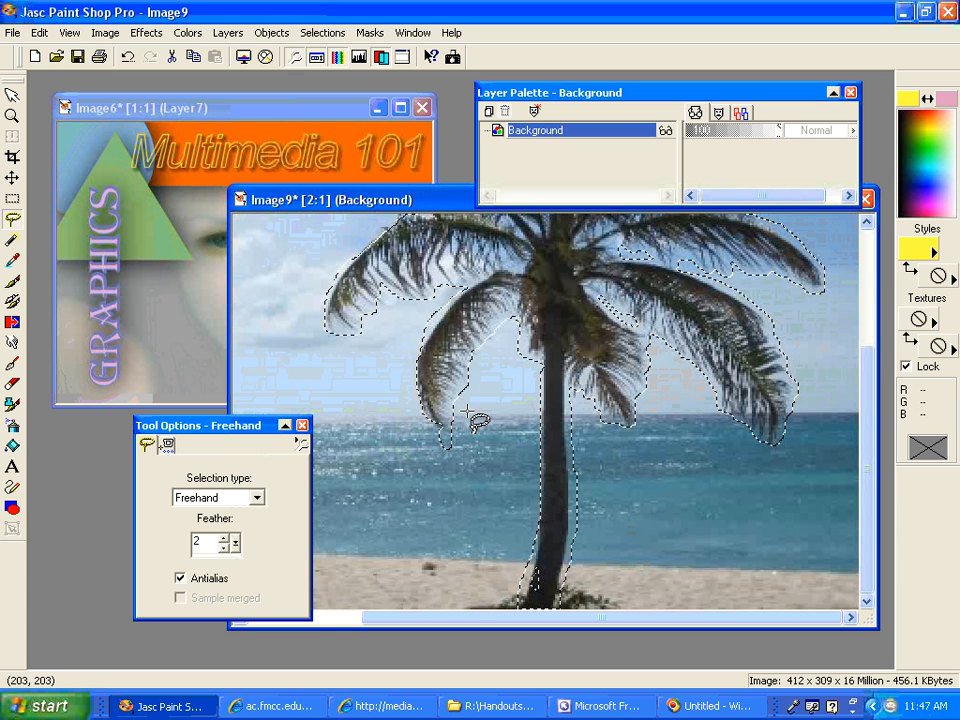
Clean up the palm selection's outline at the tip of the lower-left frond and at the base of the trunk
mouse_move(866, 414)
left_mouse_down()
mouse_move(866, 274)
mouse_move(864, 392)
left_mouse_up()
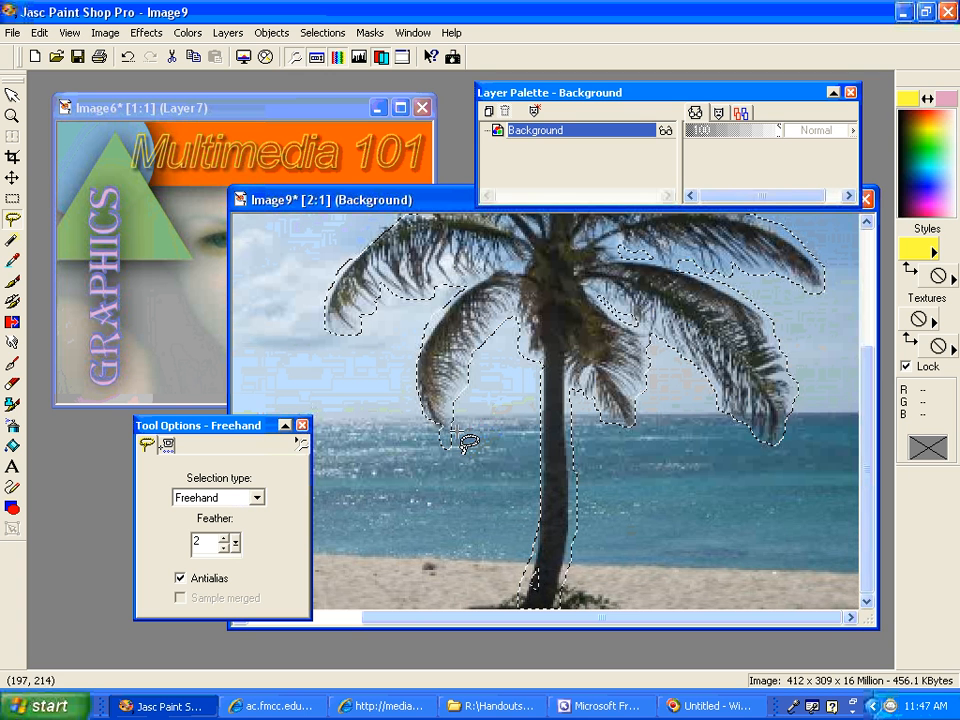
left_click(498, 449)
key("ctrl+z")
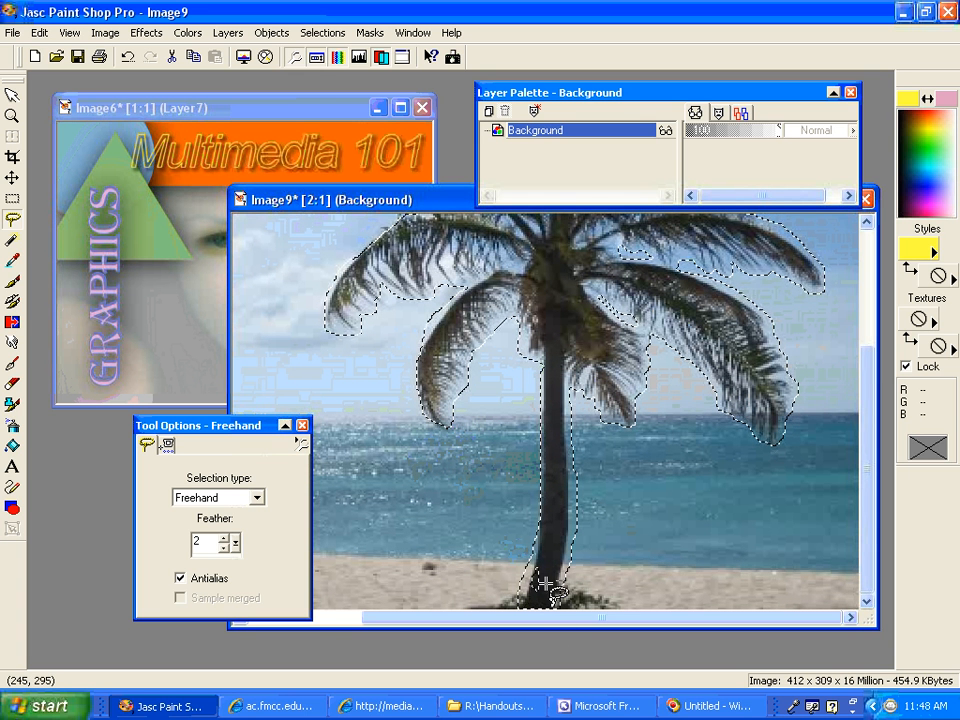
mouse_move(535, 566)
left_mouse_down()
mouse_move(531, 590)
mouse_move(547, 592)
mouse_move(543, 561)
left_mouse_up()
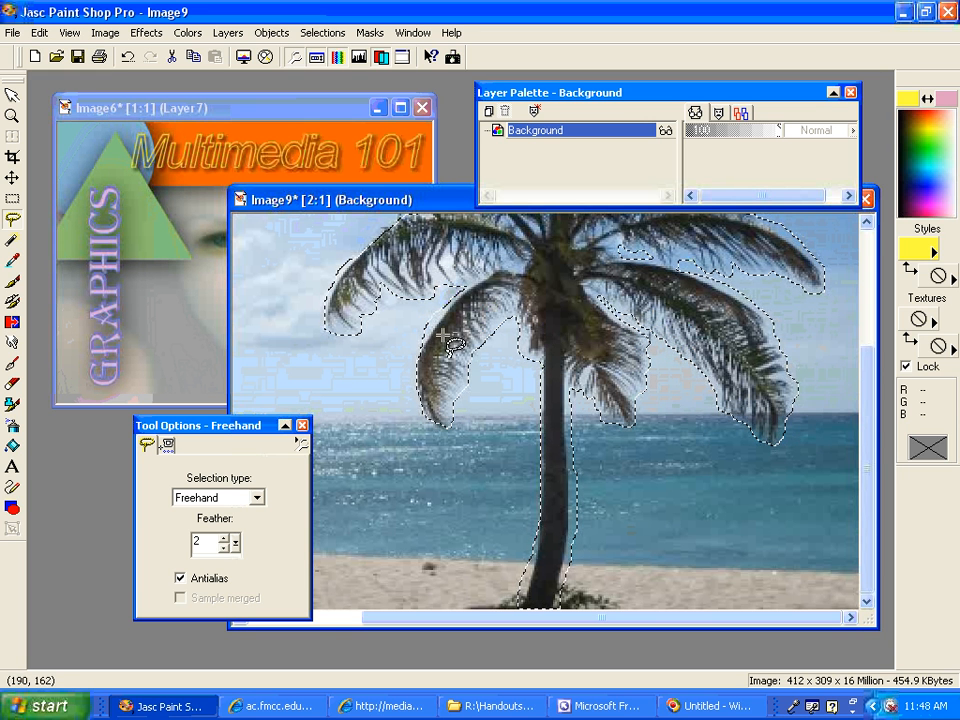
Copy the selected palm tree and paste it as a new image
left_click_drag(868, 441, 865, 290)
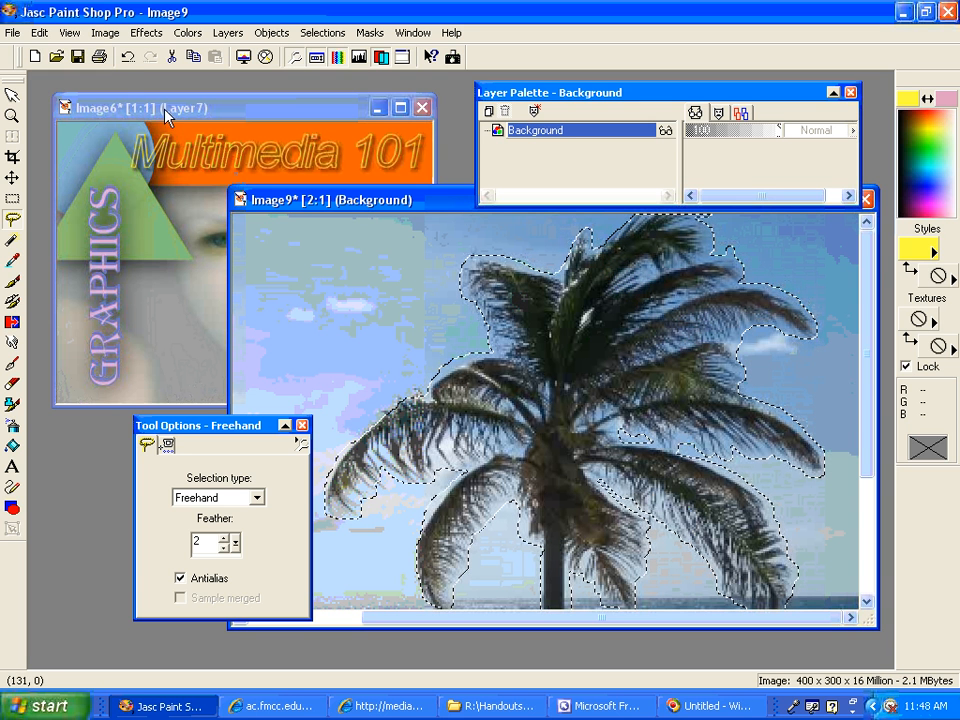
left_click(40, 33)
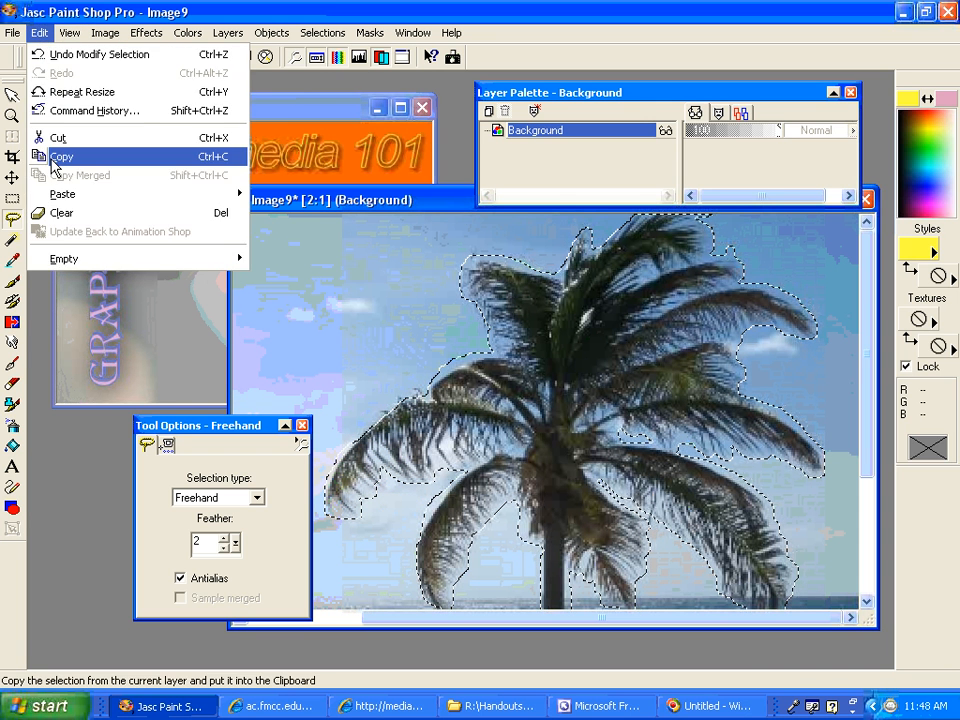
left_click(45, 154)
mouse_move(60, 195)
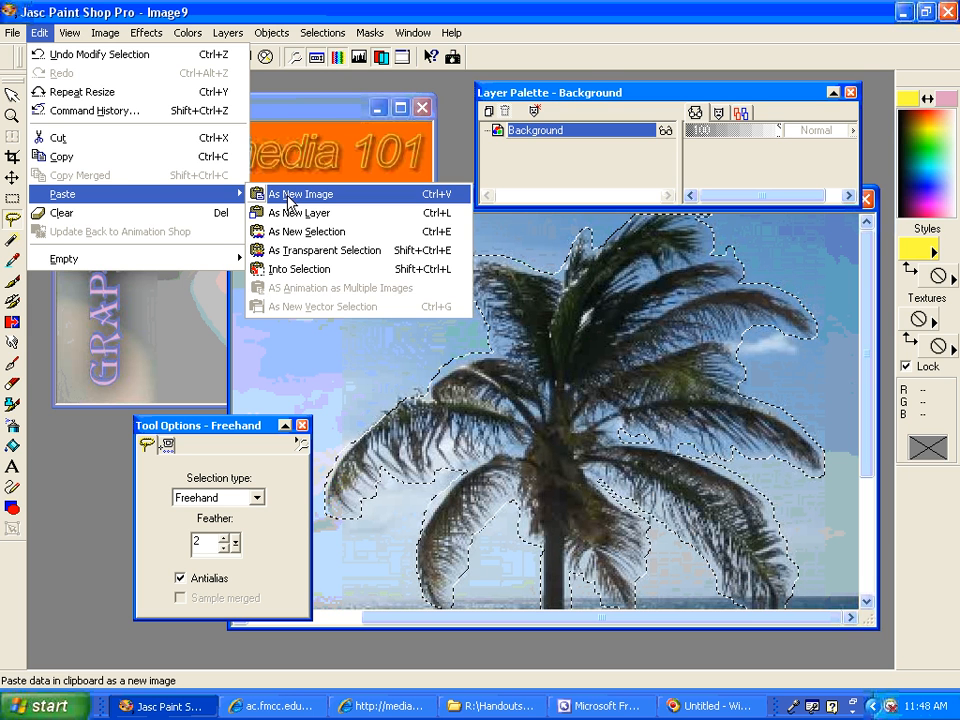
left_click(288, 196)
Examine the edges of the pasted palm cutout up close, and close the new image without saving it
left_click_drag(192, 120, 548, 264)
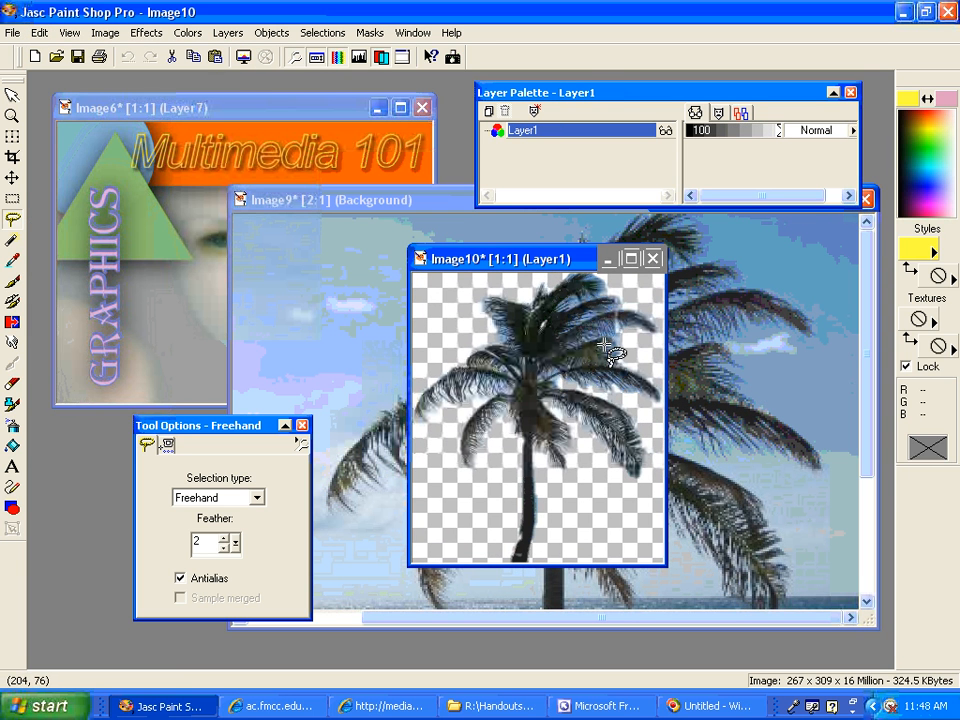
left_click_drag(548, 270, 435, 229)
scroll(484, 358, "up", 1)
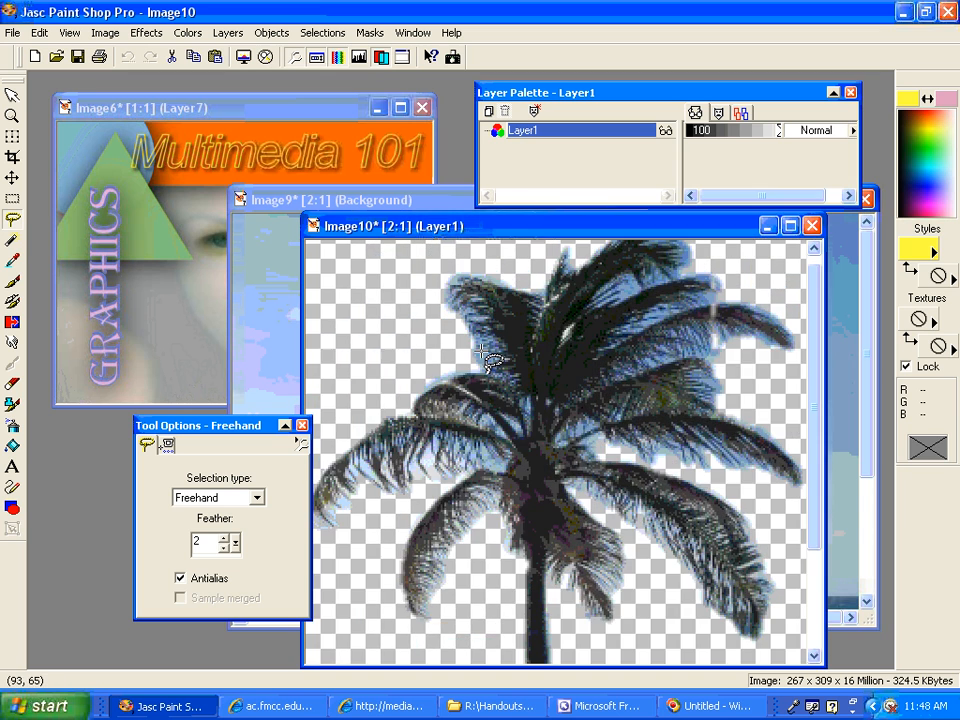
scroll(645, 370, "up", 3)
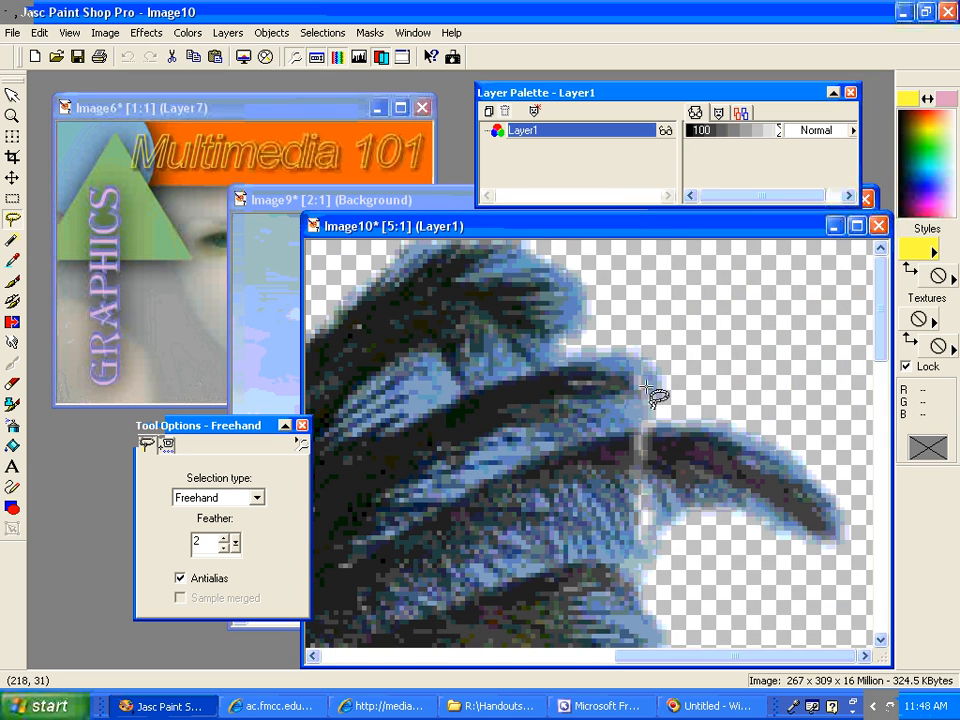
scroll(474, 379, "down", 3)
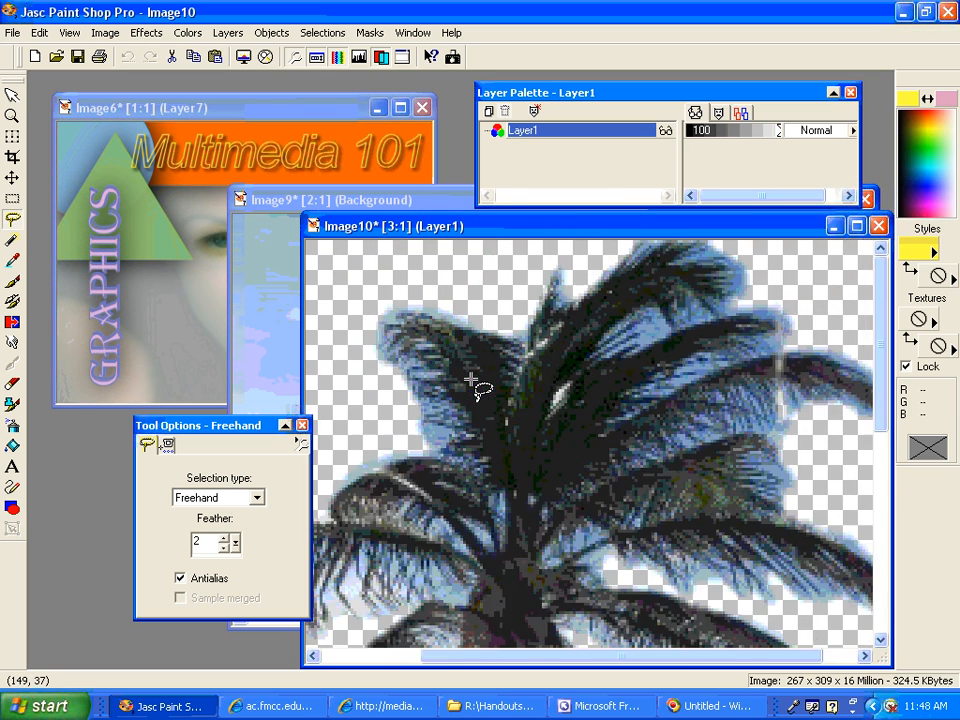
scroll(476, 381, "down", 1)
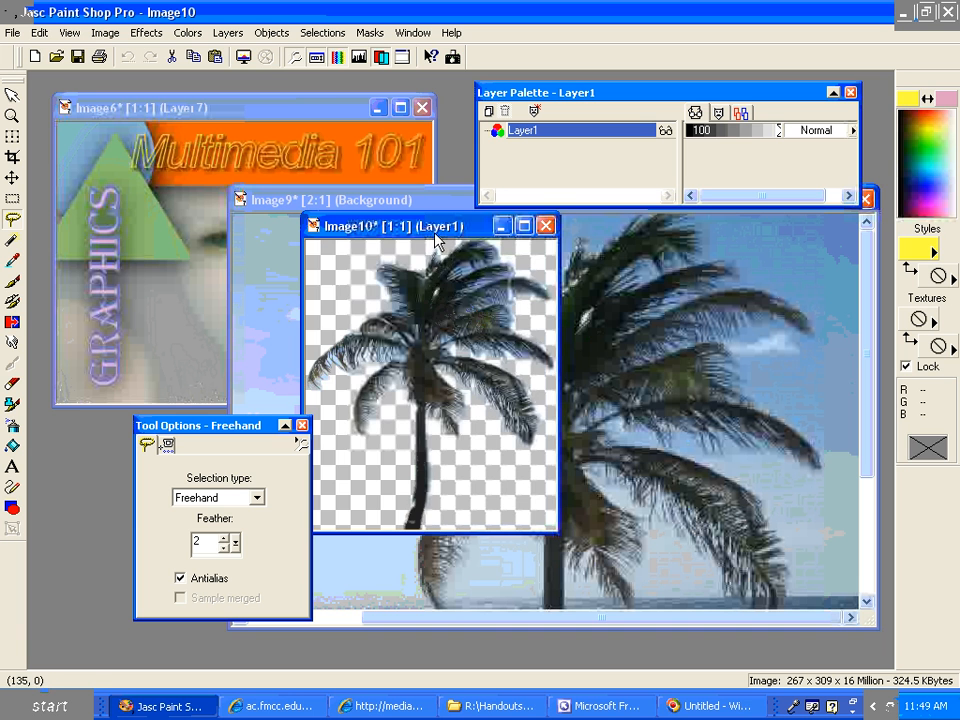
left_click_drag(439, 226, 553, 266)
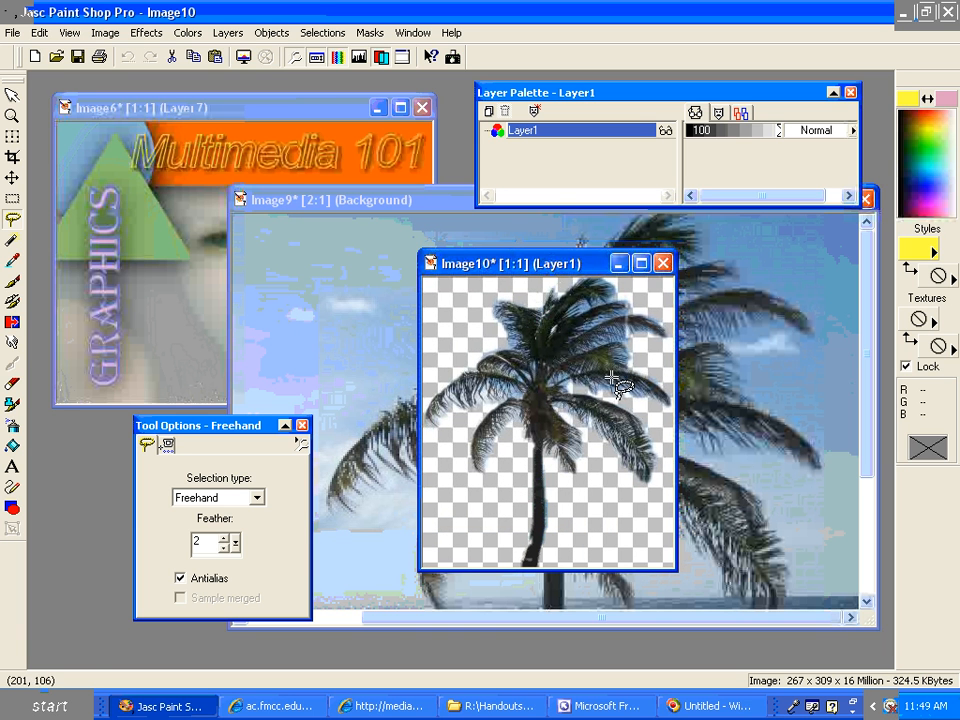
left_click(662, 263)
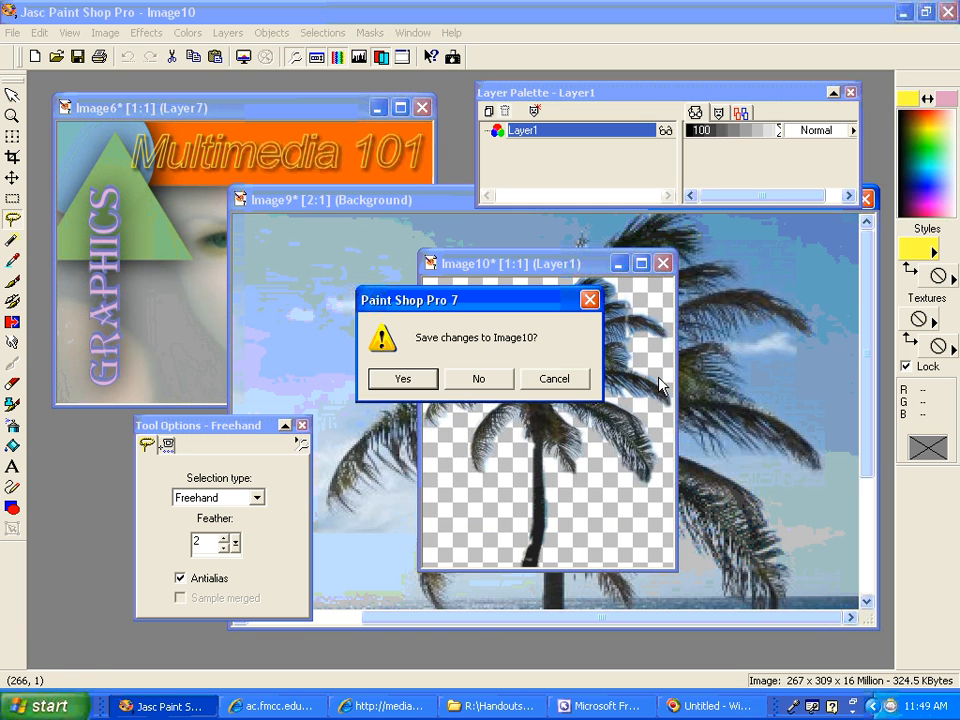
left_click(474, 378)
Paste the copied palm as a new layer in the Multimedia 101 image and place it over the right half of the face
left_click_drag(441, 219, 531, 288)
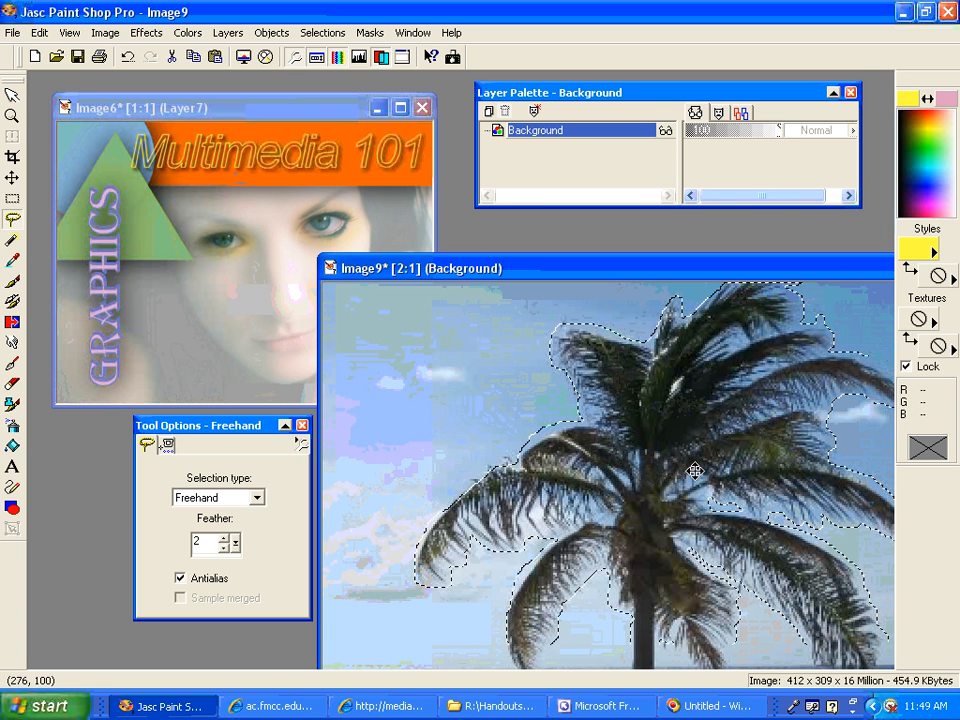
left_click_drag(250, 108, 275, 118)
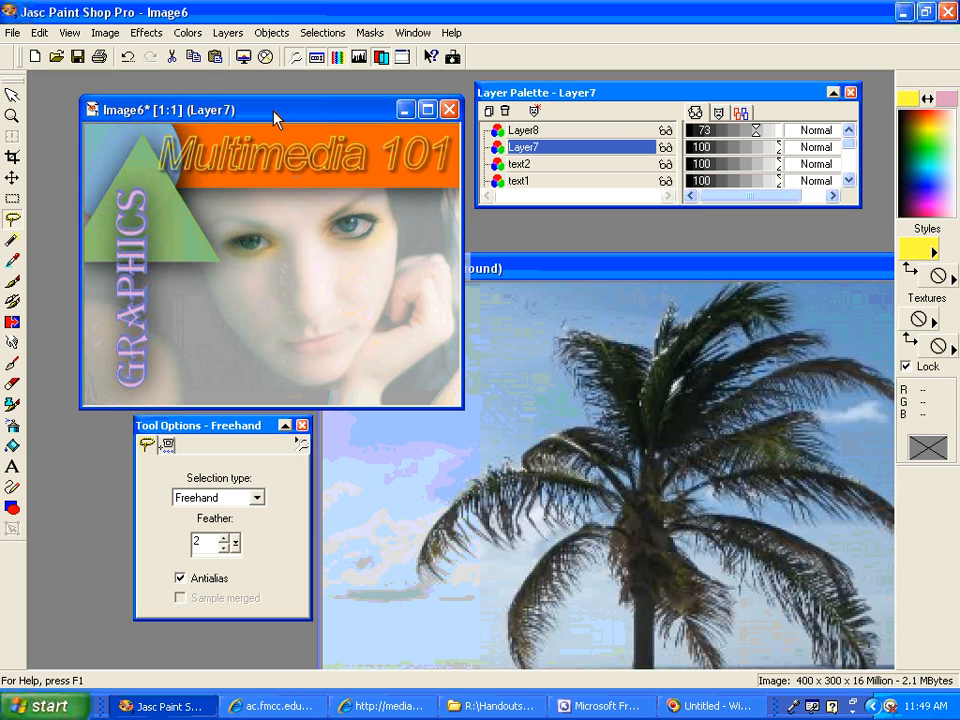
left_click(39, 32)
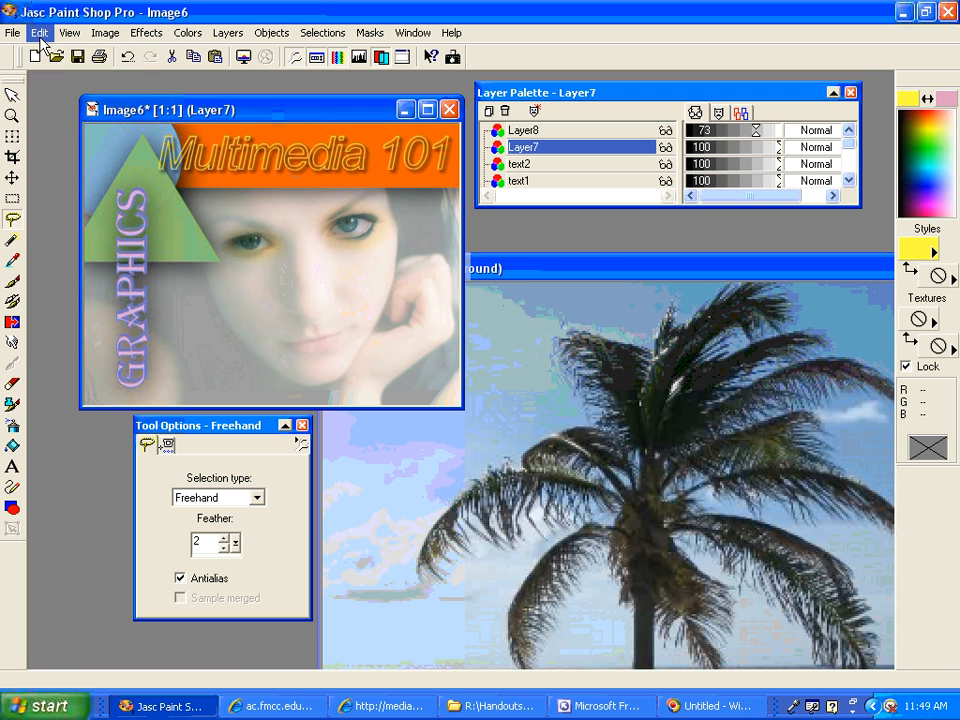
mouse_move(120, 194)
left_click(282, 222)
left_click_drag(304, 201, 378, 258)
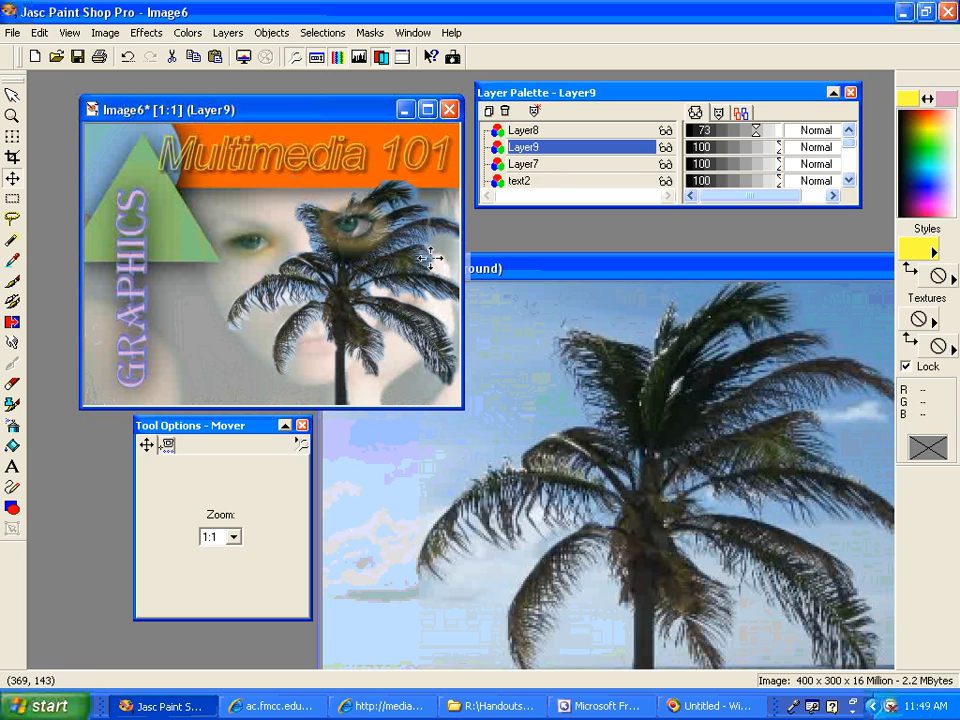
Apply a drop shadow to the palm layer in sky blue #709DC6 sampled from the photo, with blur 19.8 and opacity 94
left_click(146, 35)
mouse_move(200, 183)
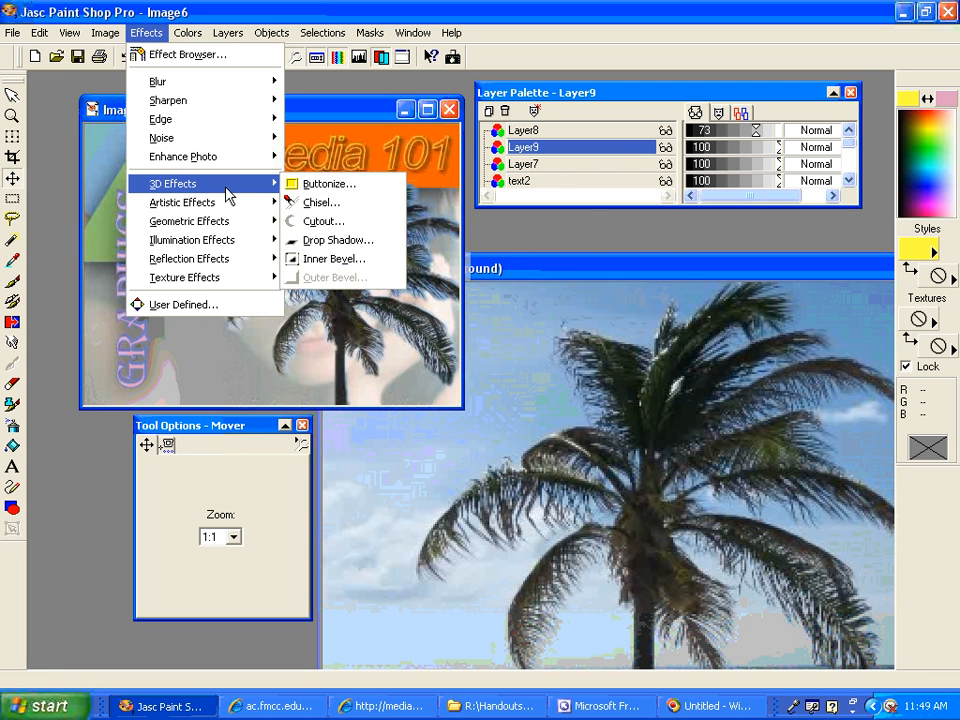
left_click(325, 240)
left_click(566, 454)
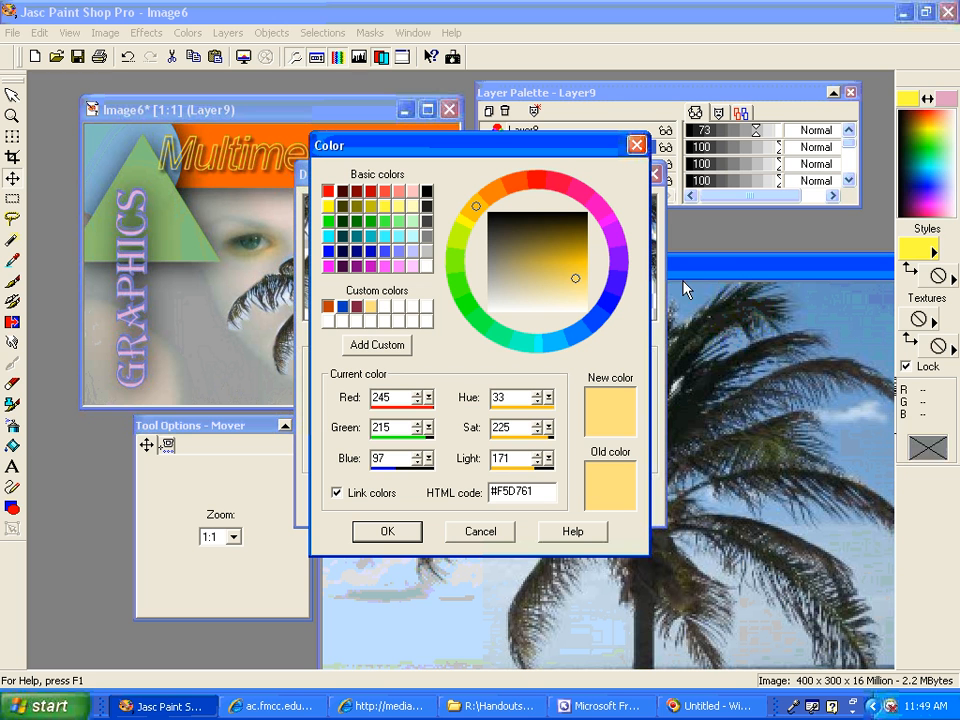
left_click(698, 303)
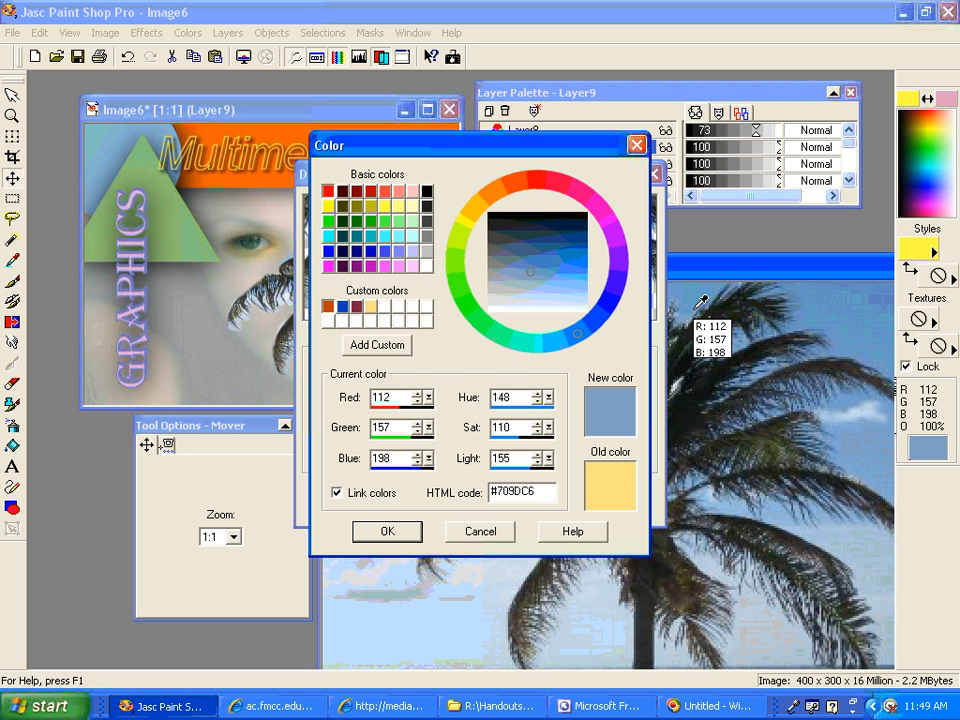
left_click(402, 535)
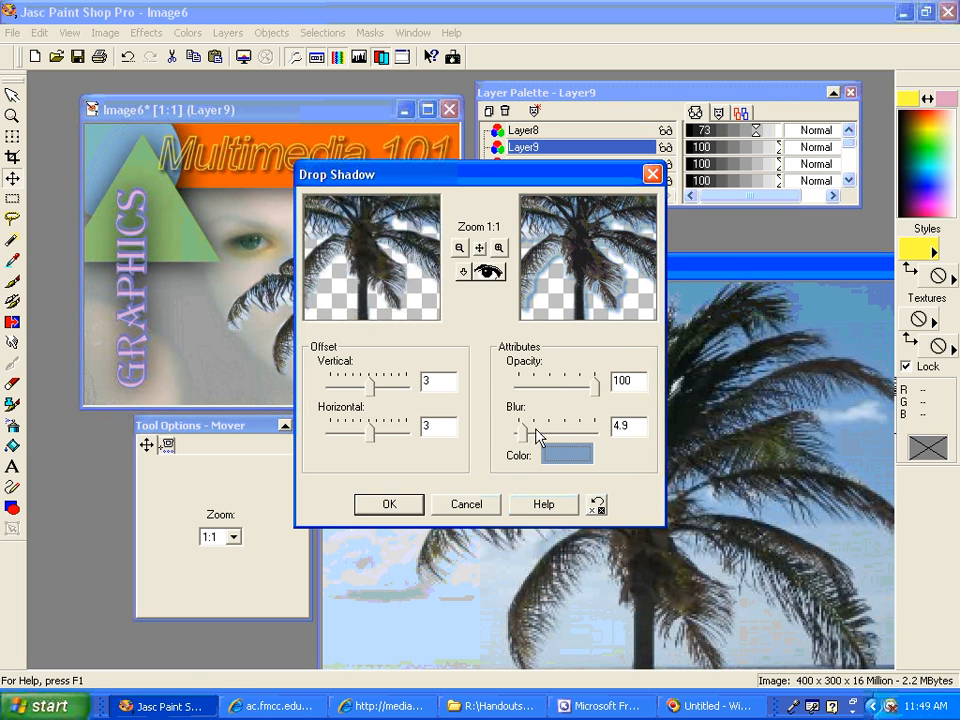
left_click_drag(523, 433, 536, 438)
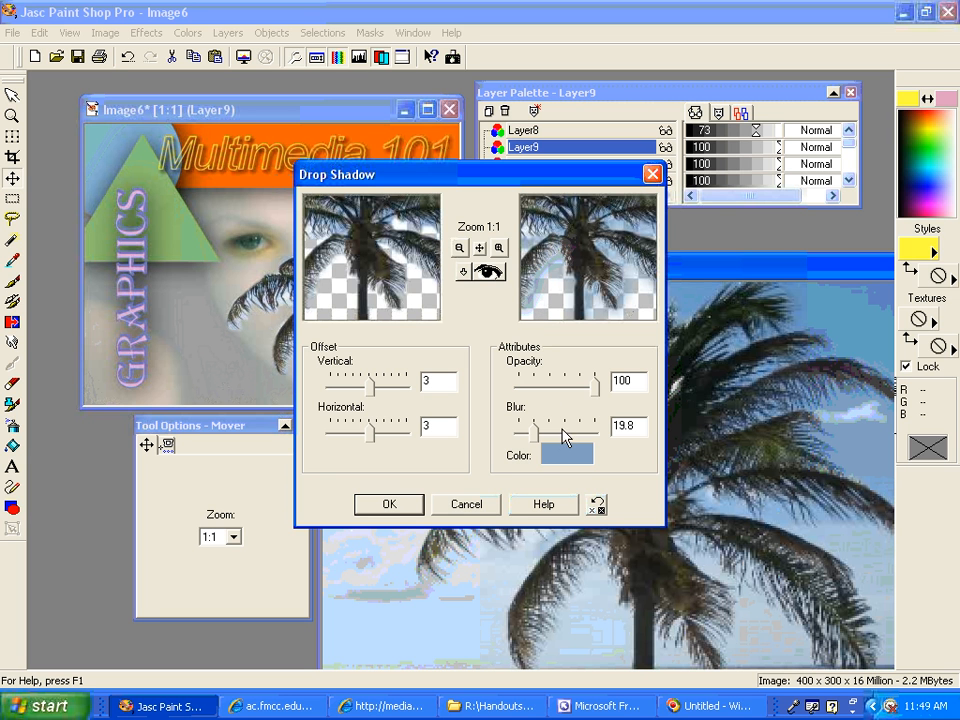
left_click_drag(598, 394, 591, 392)
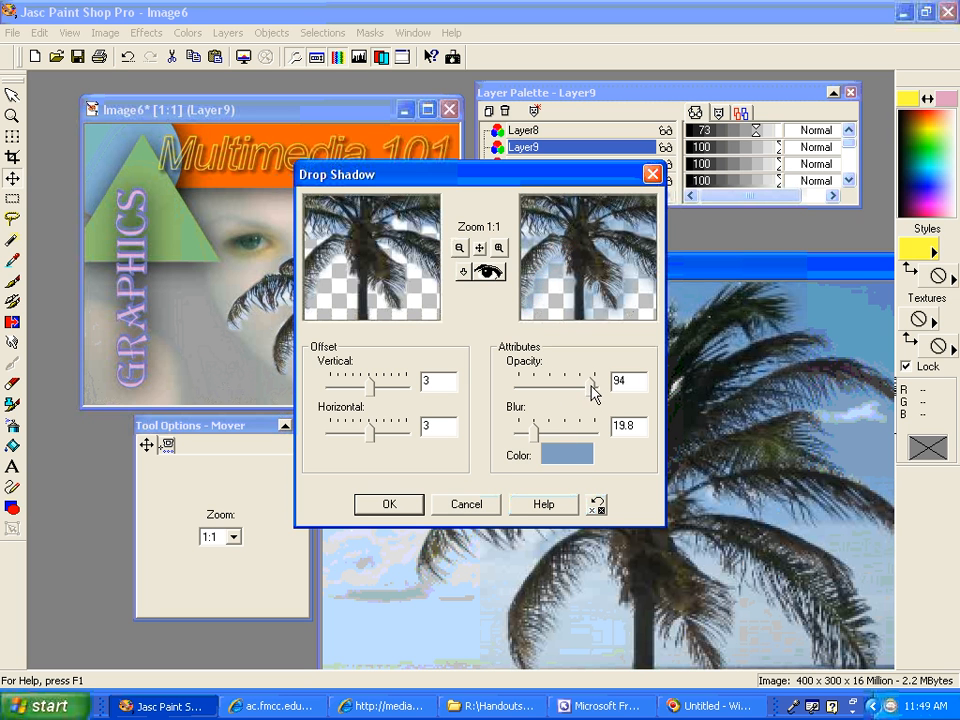
left_click(390, 505)
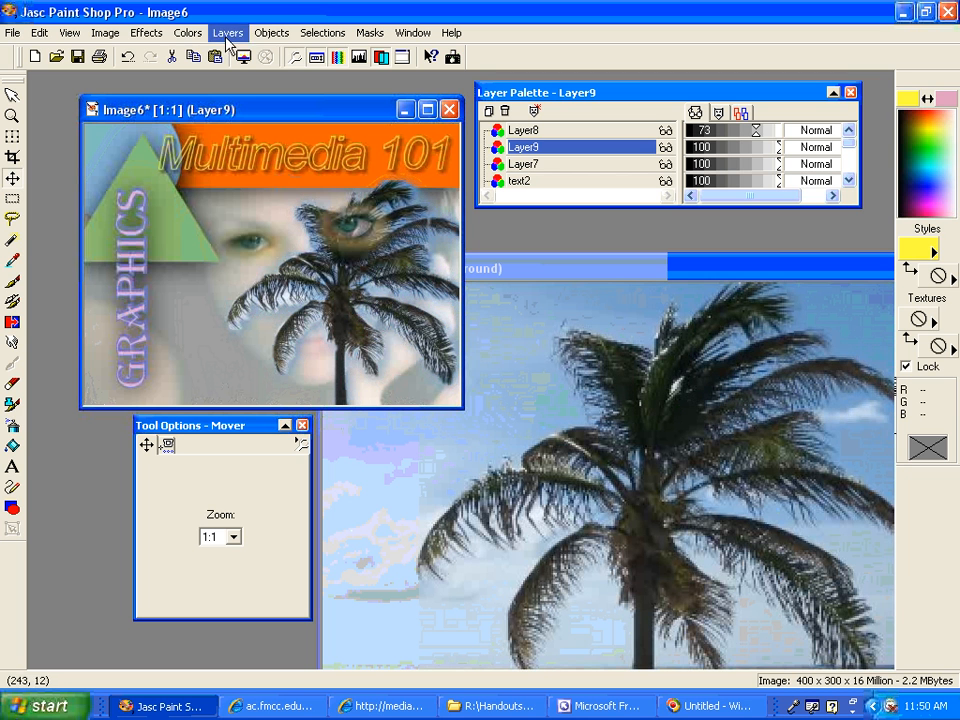
Apply the drop shadow to the palm layer again, using vertical offset -3, horizontal offset 3, opacity 94 and blur 19.8
left_click(153, 34)
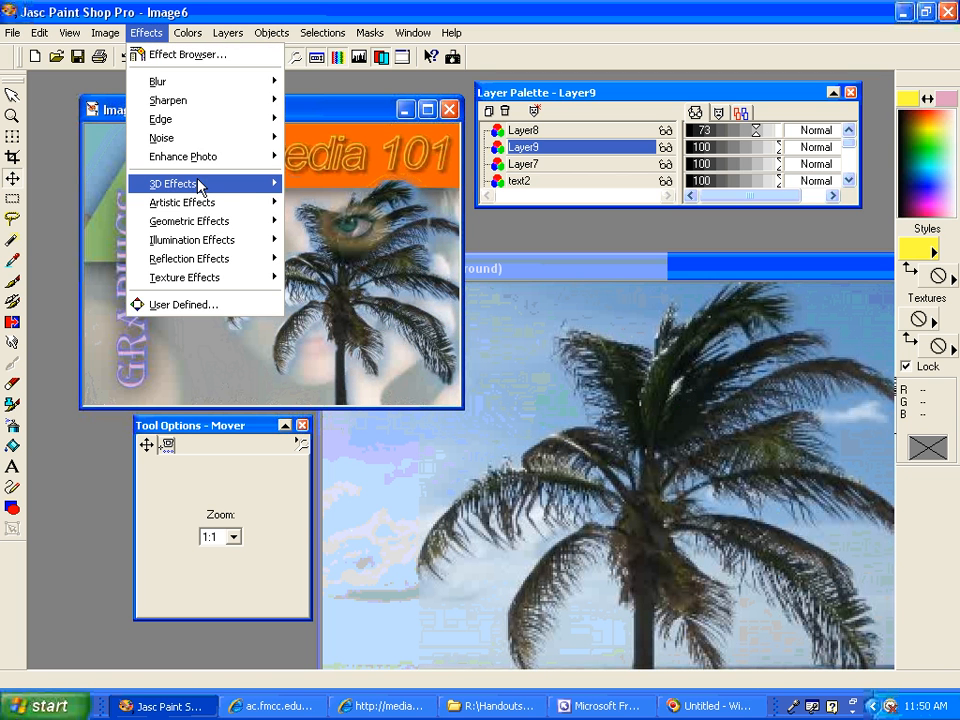
mouse_move(193, 184)
left_click(327, 241)
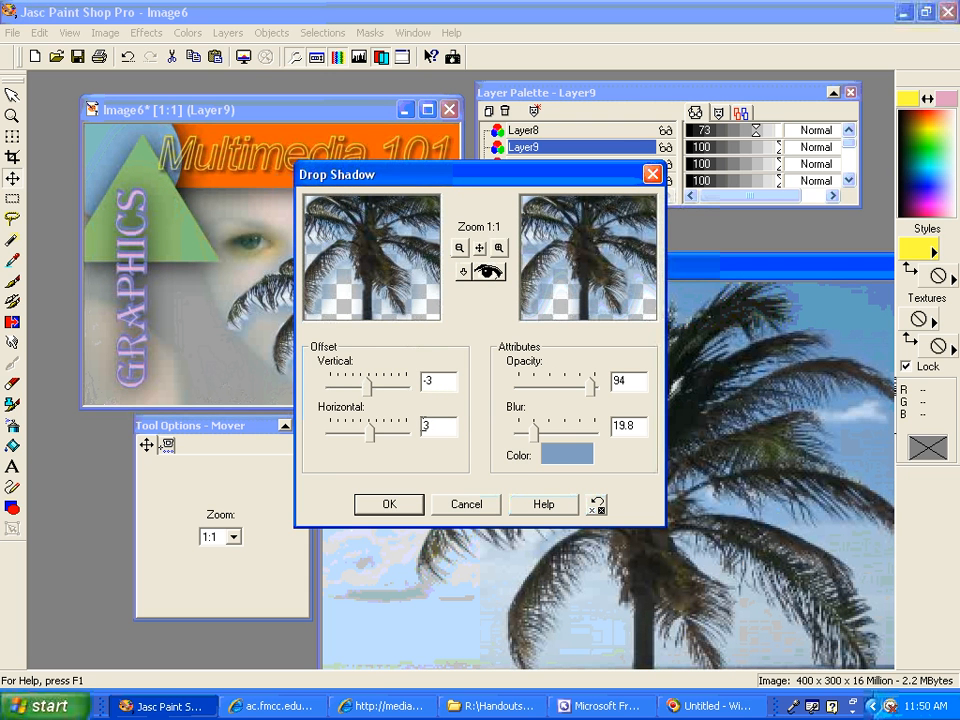
left_click(390, 504)
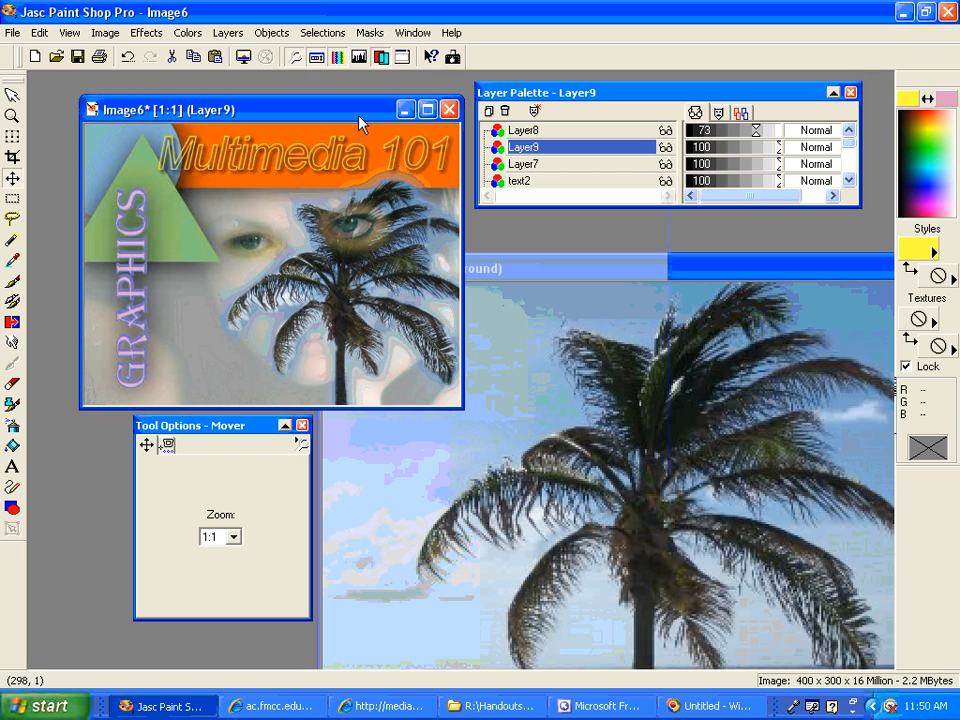
Move the palm layer down the stack to just above the Background layer and set its opacity to 63
left_click_drag(359, 117, 360, 107)
left_click_drag(559, 207, 559, 318)
left_click_drag(551, 150, 553, 176)
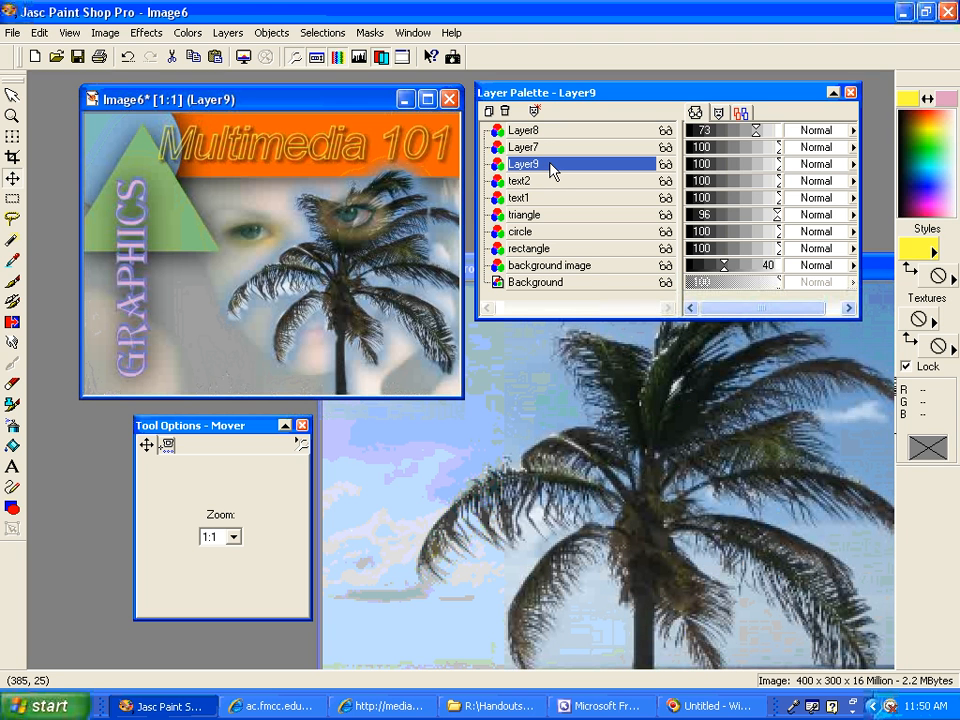
left_click_drag(553, 172, 551, 272)
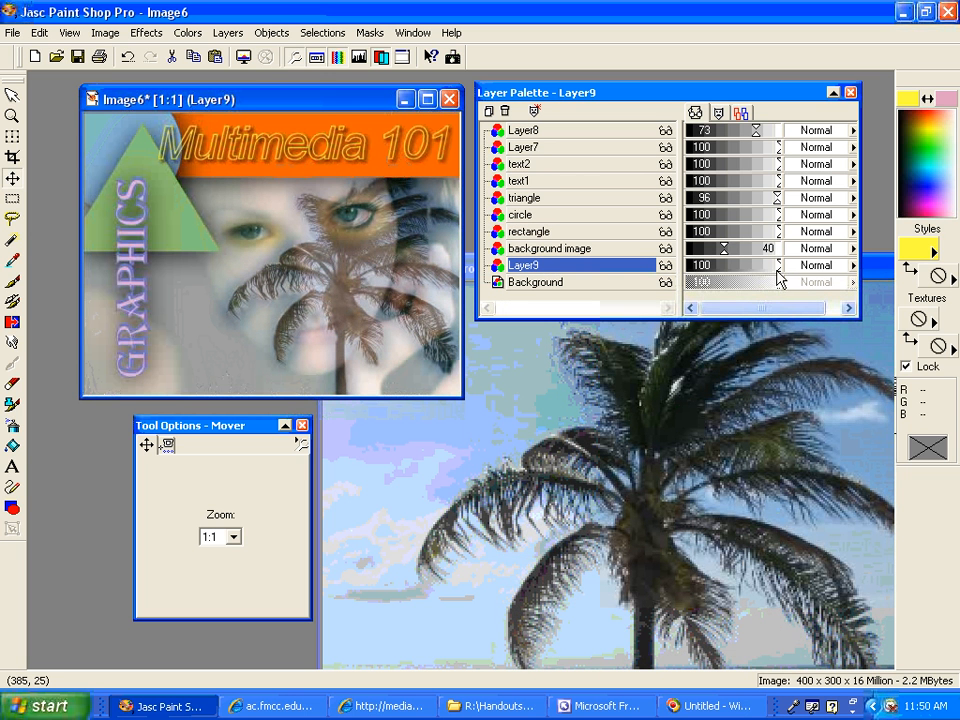
left_click_drag(780, 274, 748, 274)
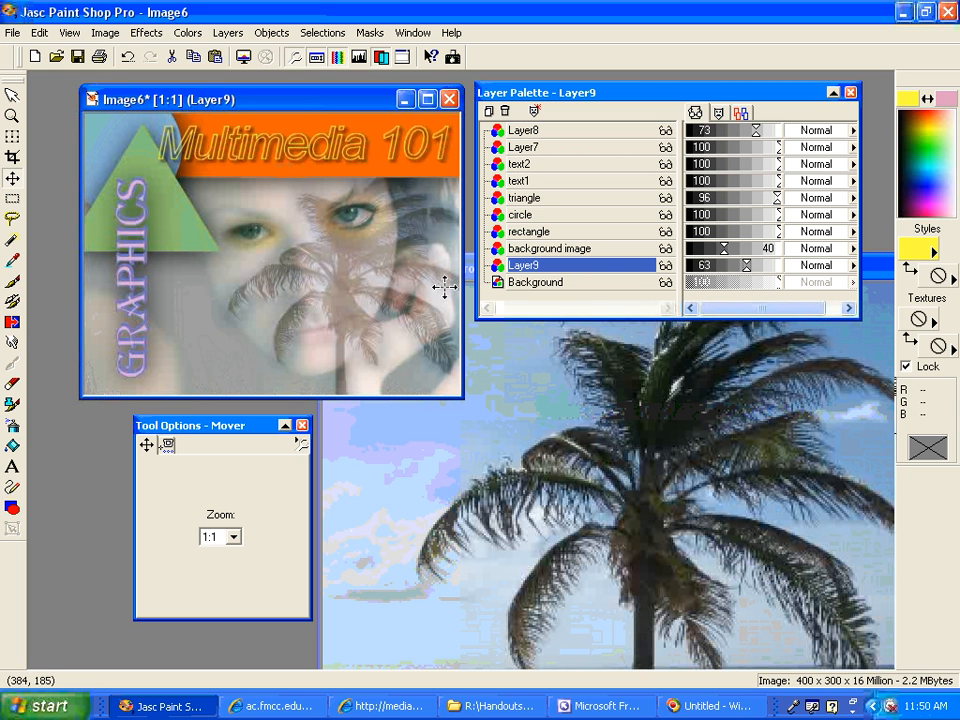
Reposition the palm behind the vertical GRAPHICS text, hiding the background image layer for the move and showing it again
left_click(364, 282)
left_click(524, 266)
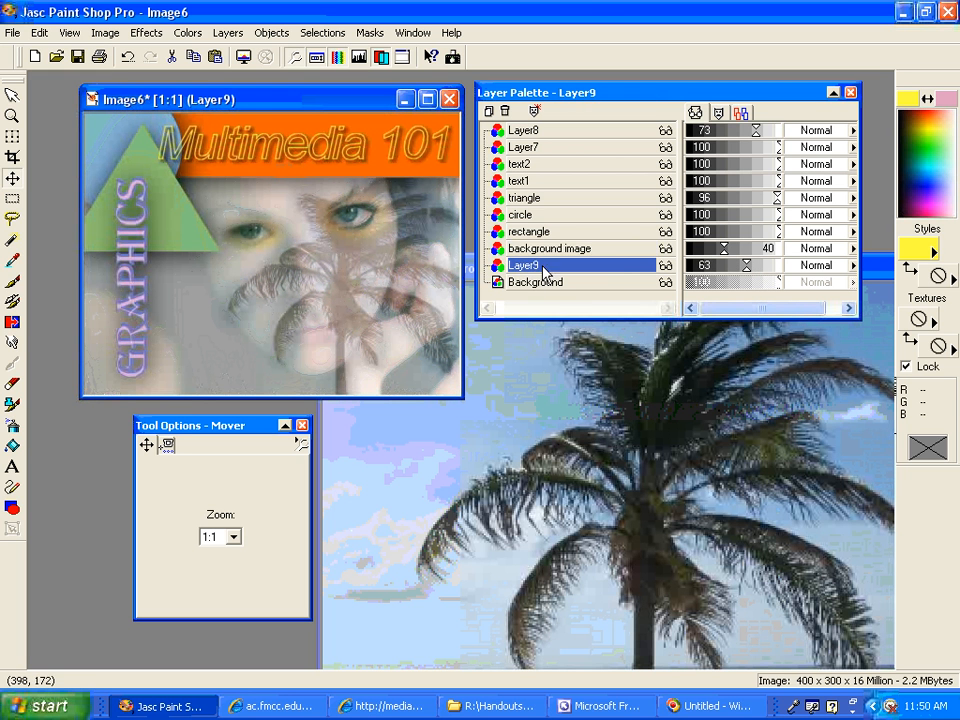
left_click_drag(860, 257, 904, 254)
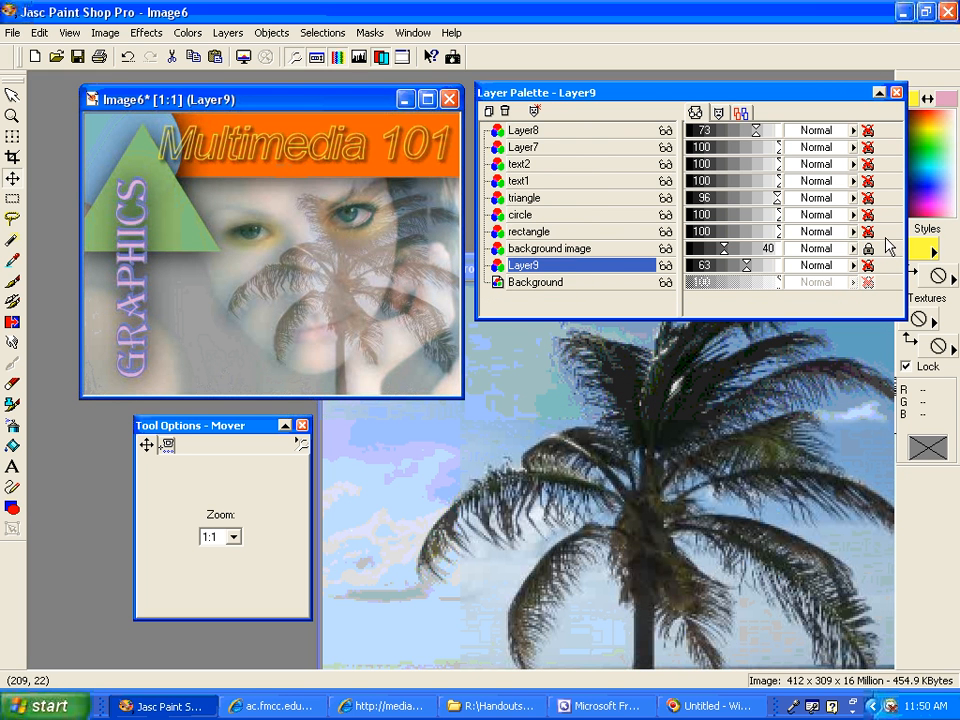
mouse_move(346, 289)
left_mouse_down()
mouse_move(336, 285)
mouse_move(349, 283)
left_mouse_up()
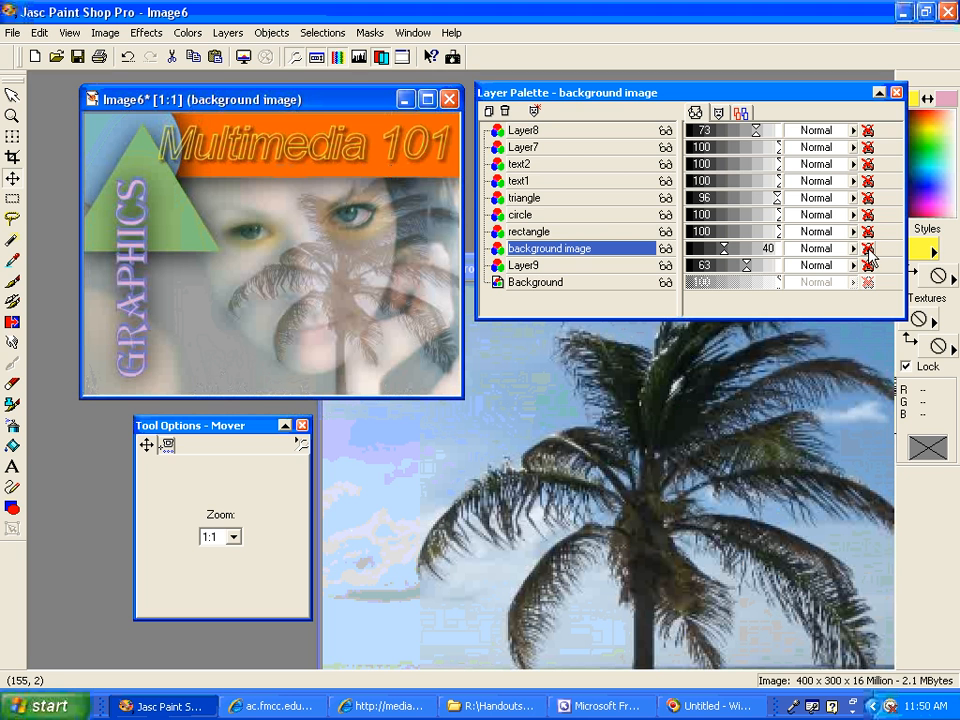
left_click(665, 248)
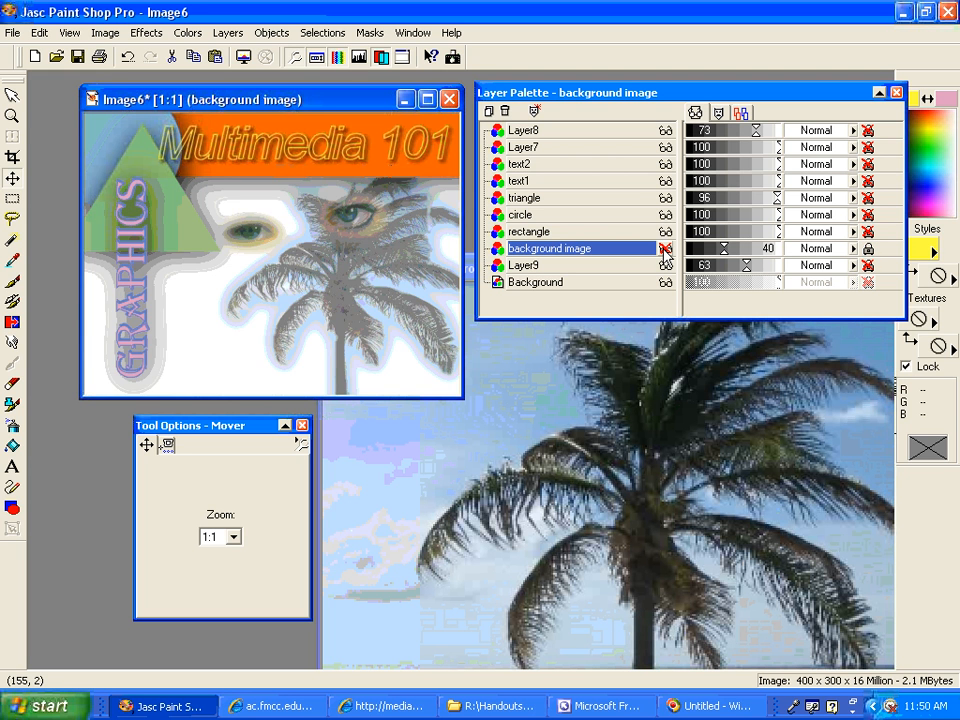
left_click_drag(347, 292, 156, 296)
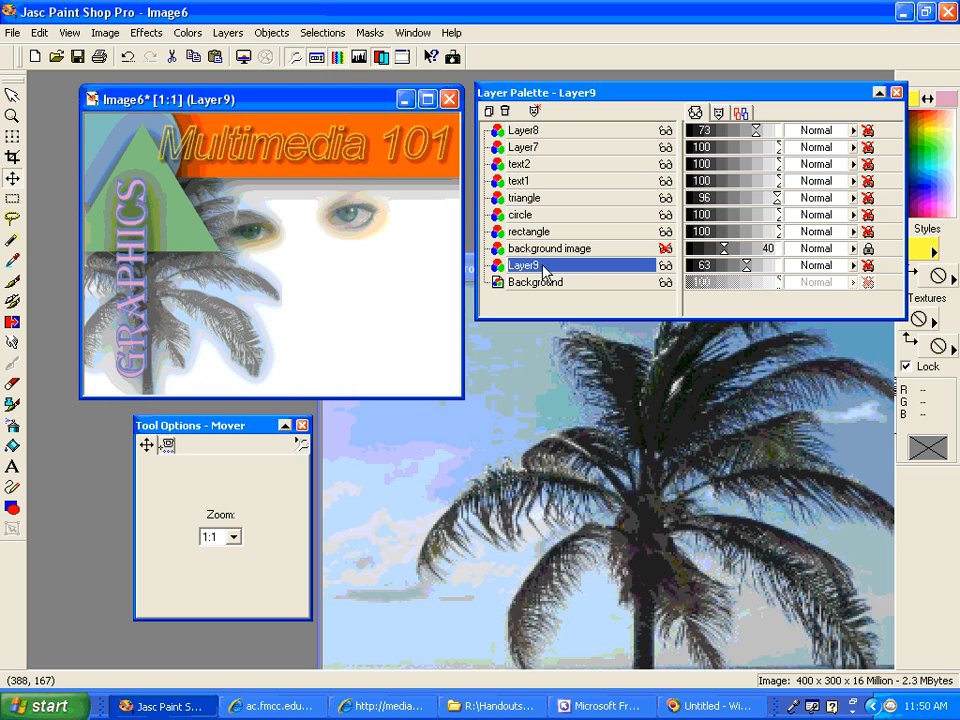
left_click(665, 248)
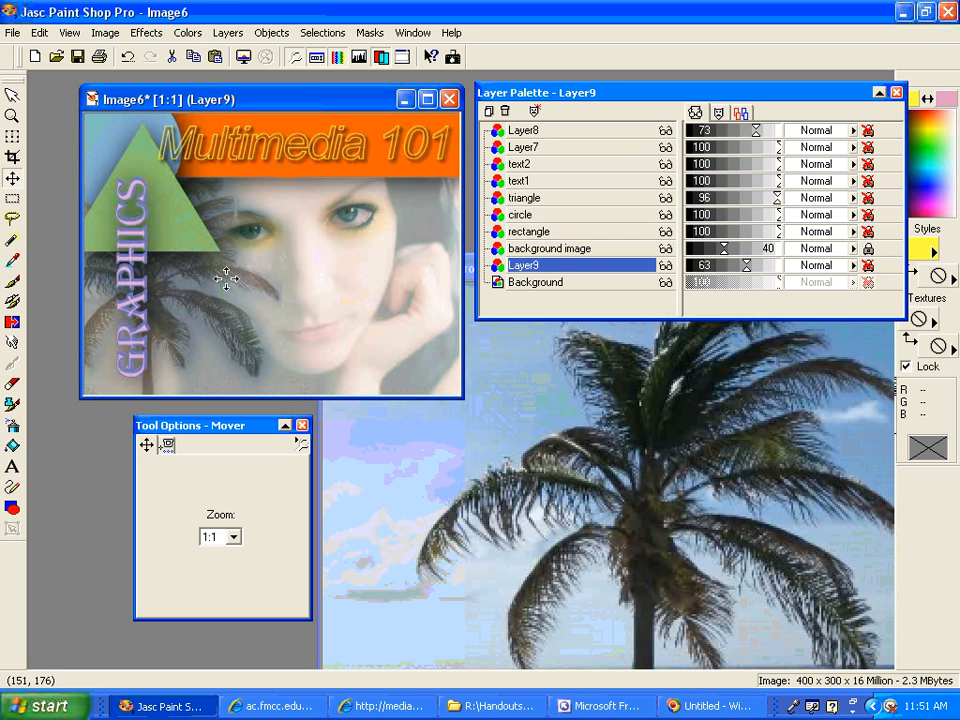
Move the palm layer up between the text1 and triangle layers and set its opacity to 45
left_click_drag(551, 265, 553, 199)
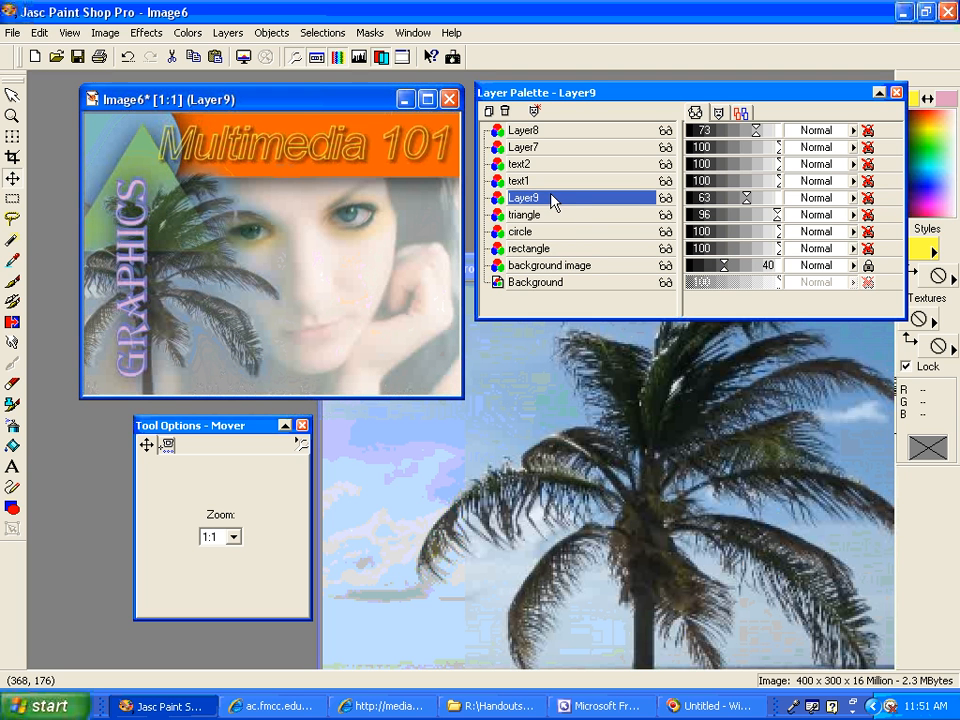
mouse_move(545, 202)
left_mouse_down()
mouse_move(542, 177)
mouse_move(545, 200)
left_mouse_up()
mouse_move(745, 200)
left_mouse_down()
mouse_move(710, 200)
mouse_move(780, 207)
mouse_move(730, 205)
left_mouse_up()
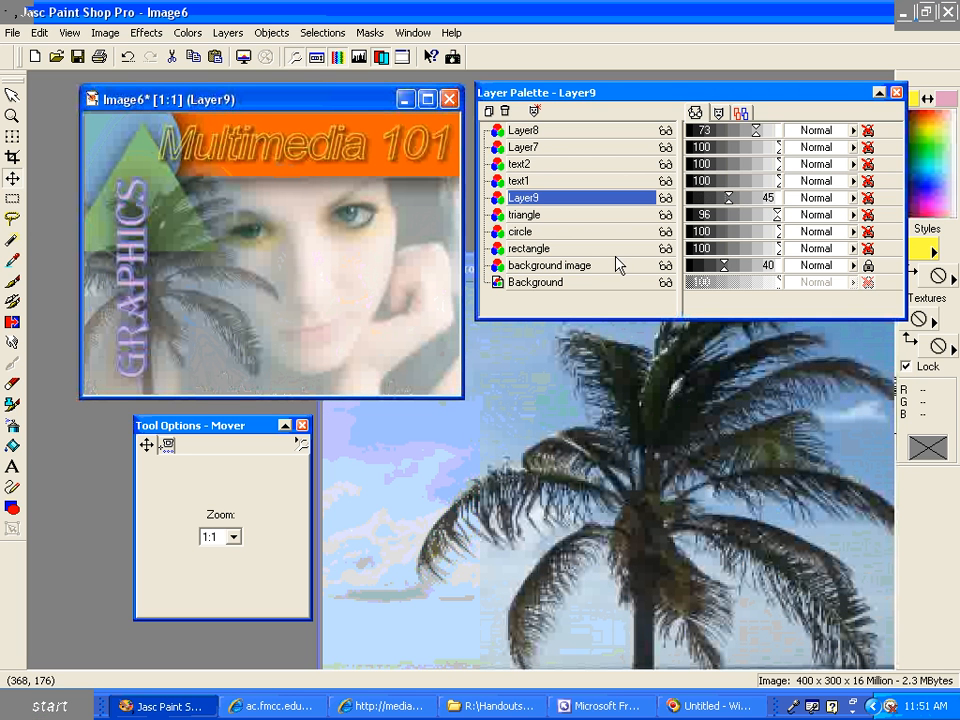
Activate the Freehand selection tool in the original palm photo and move its window clear of the Multimedia 101 composition
left_click(472, 265)
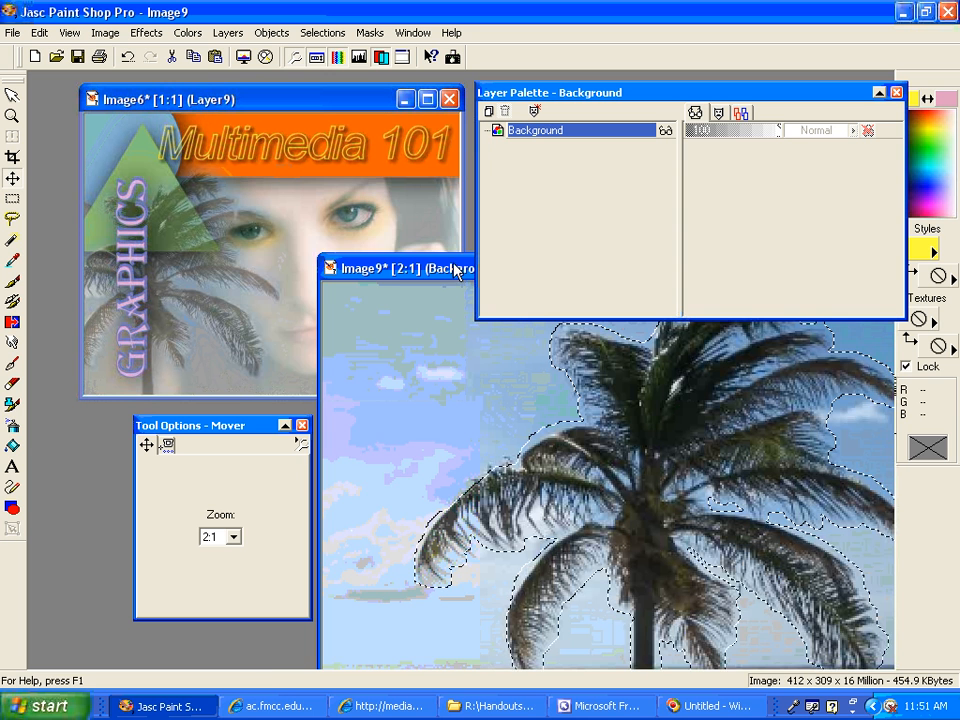
left_click_drag(424, 264, 332, 240)
left_click(12, 219)
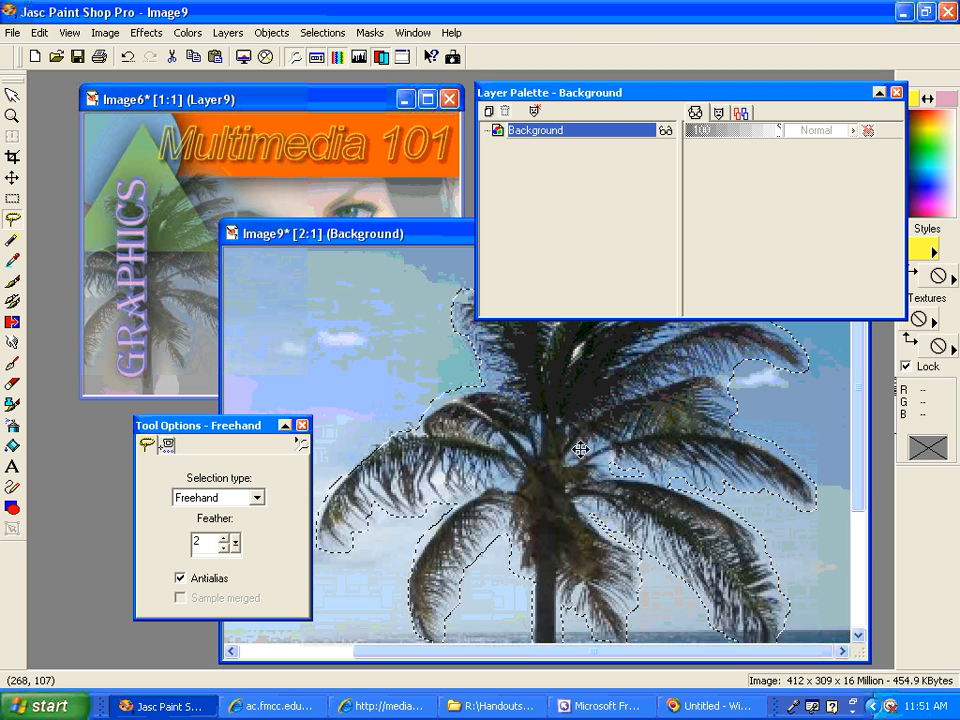
left_click_drag(430, 242, 540, 374)
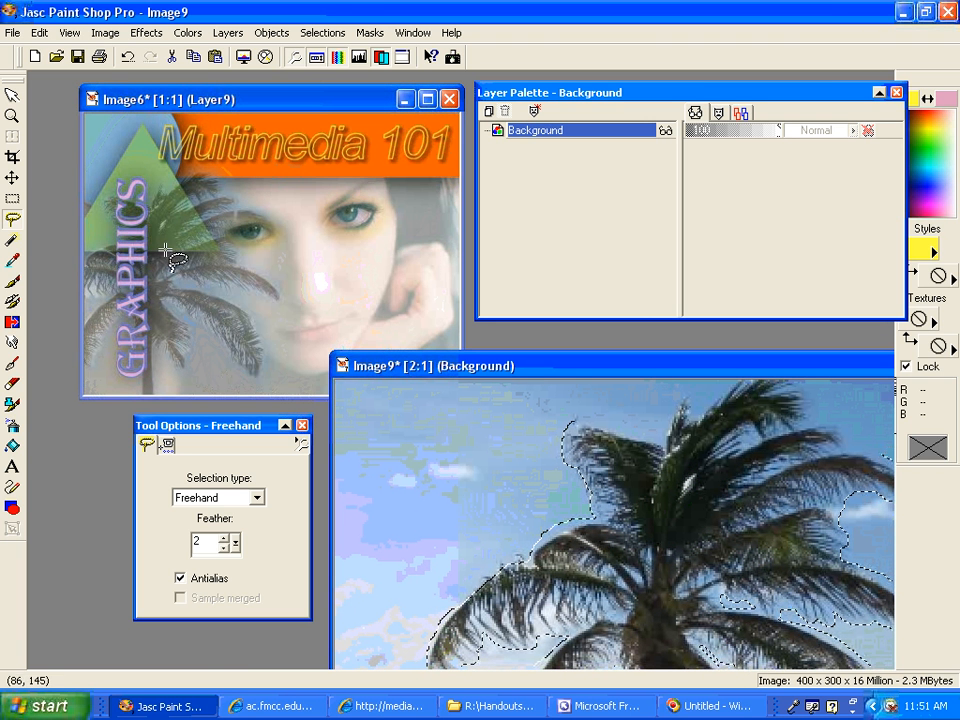